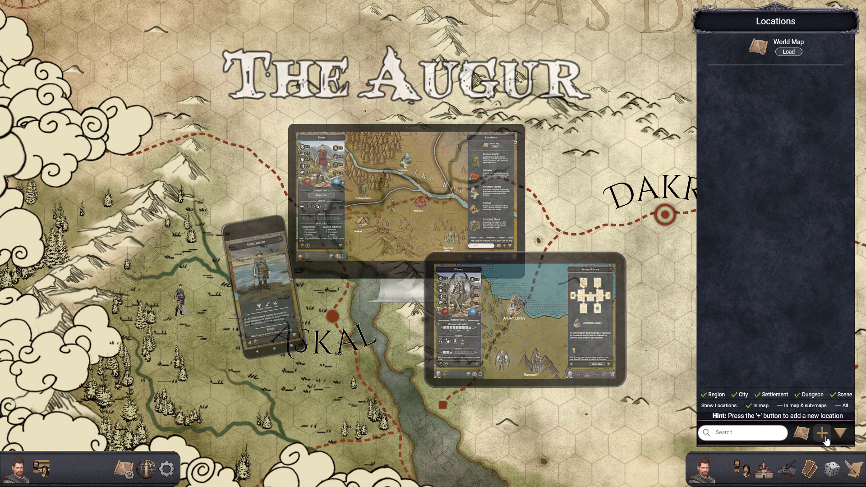
# - Start a new hexmap location, try a map size of 10, and settle on a map size of 6
pyautogui.click(822, 434)
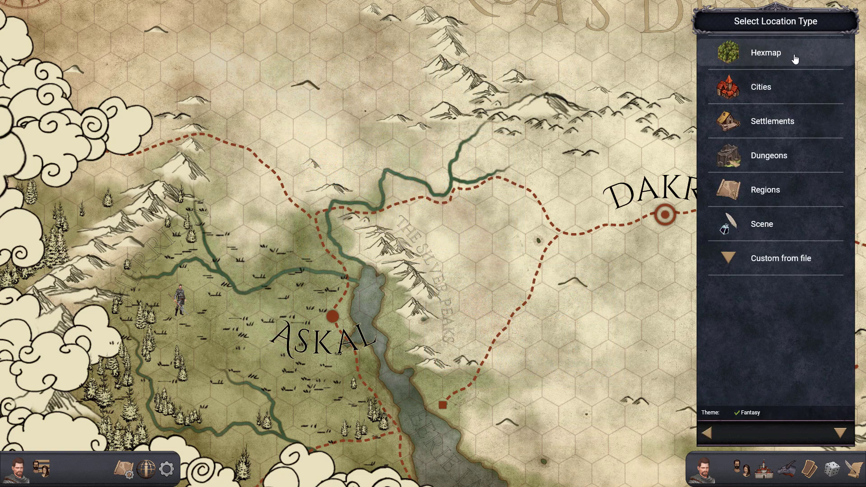
pyautogui.click(735, 58)
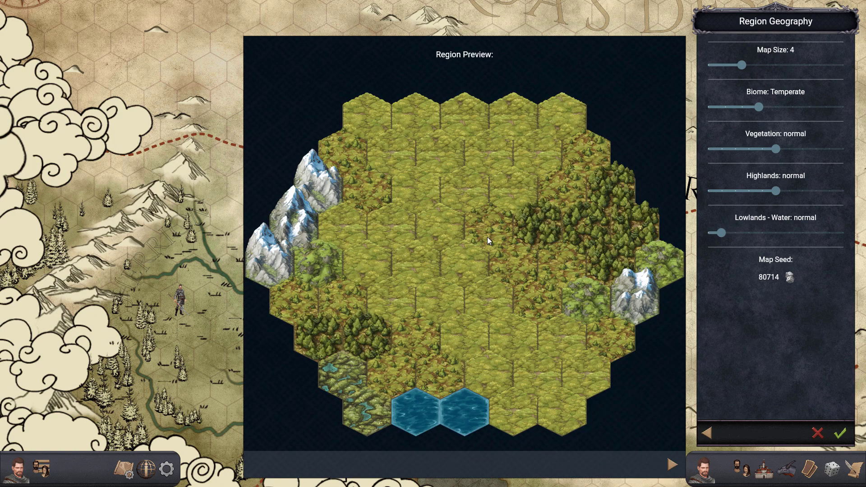
pyautogui.click(778, 64)
pyautogui.moveTo(784, 67); pyautogui.dragTo(803, 85)
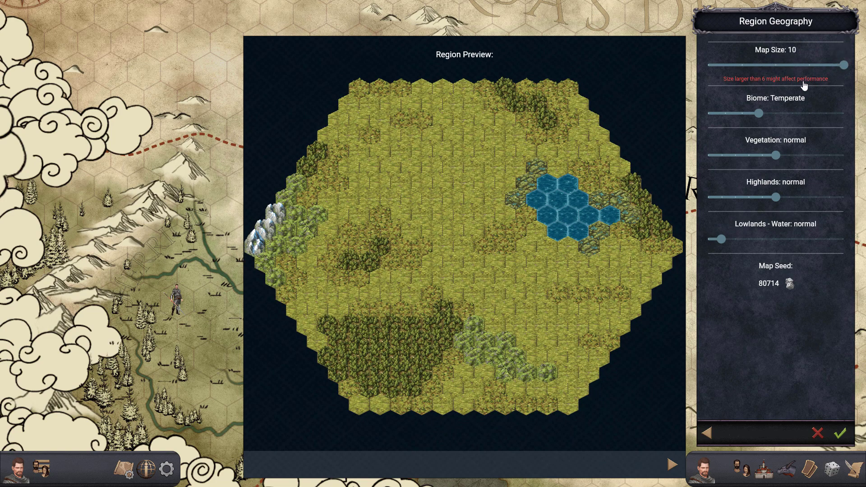
pyautogui.click(776, 69)
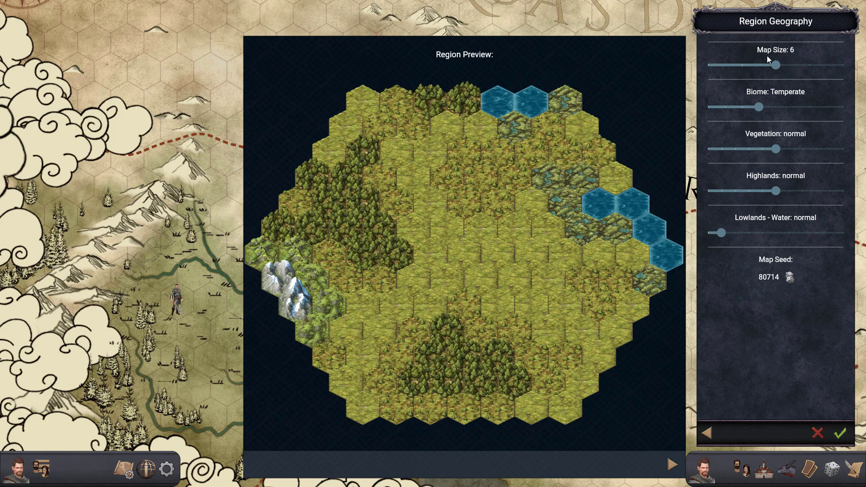
# - Preview the region with the Boreal, Tundra, Frozen, Jungle, Savanna, Desert, Wasteland and Volcanic biomes, finishing back on Temperate
pyautogui.click(743, 108)
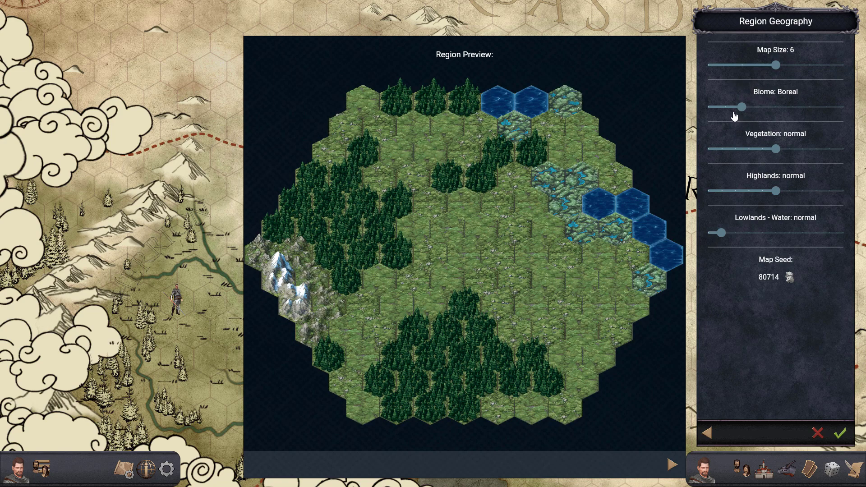
pyautogui.click(724, 109)
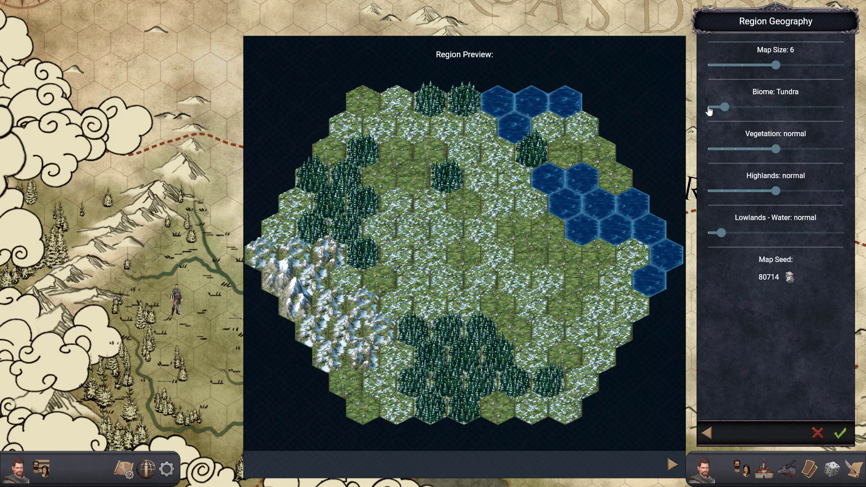
pyautogui.click(709, 108)
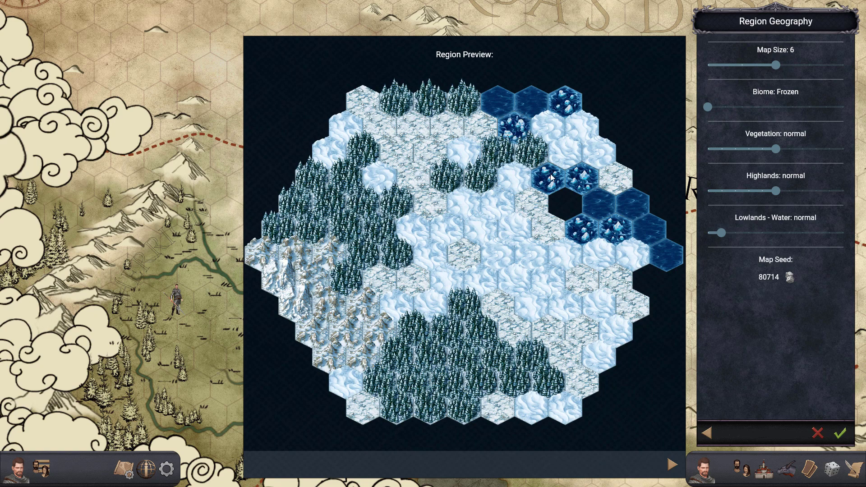
pyautogui.click(760, 108)
pyautogui.click(773, 111)
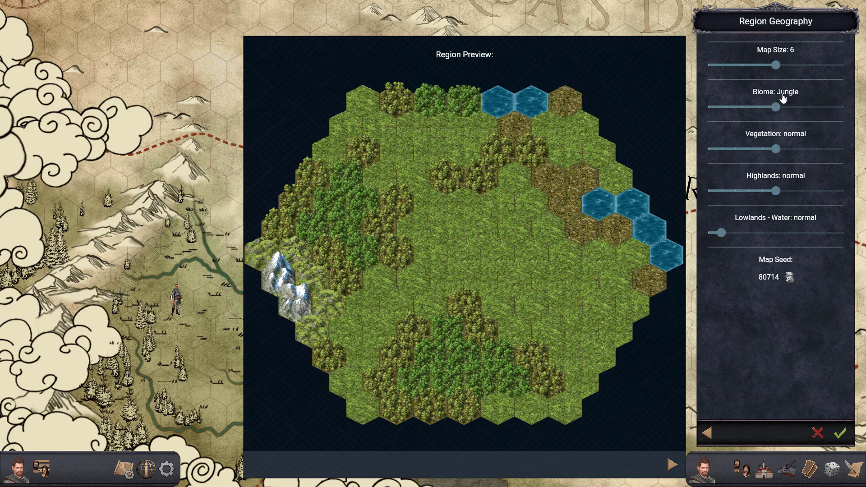
pyautogui.click(792, 111)
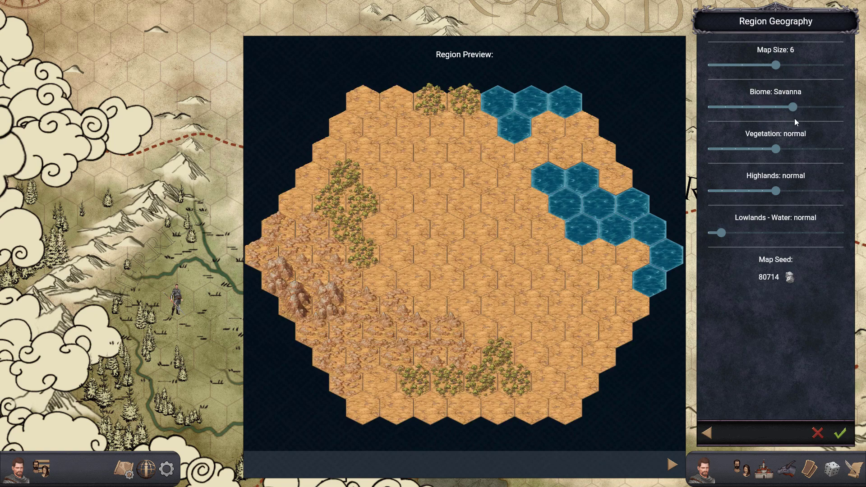
pyautogui.click(807, 112)
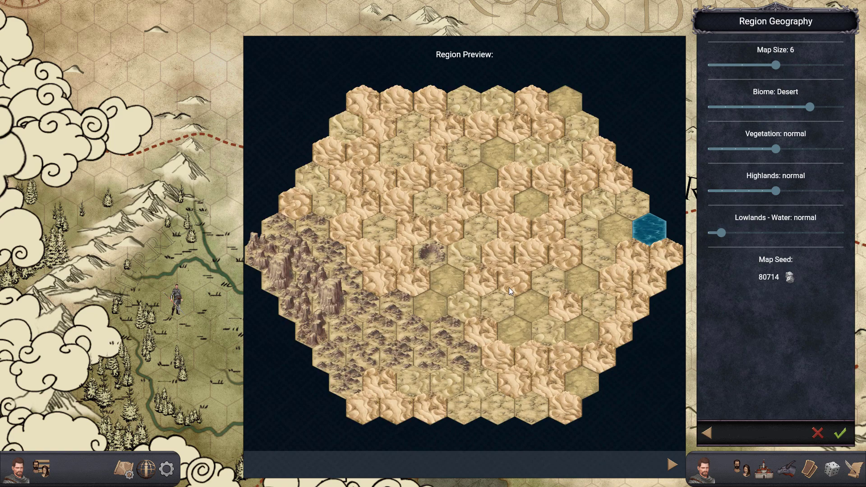
pyautogui.click(828, 110)
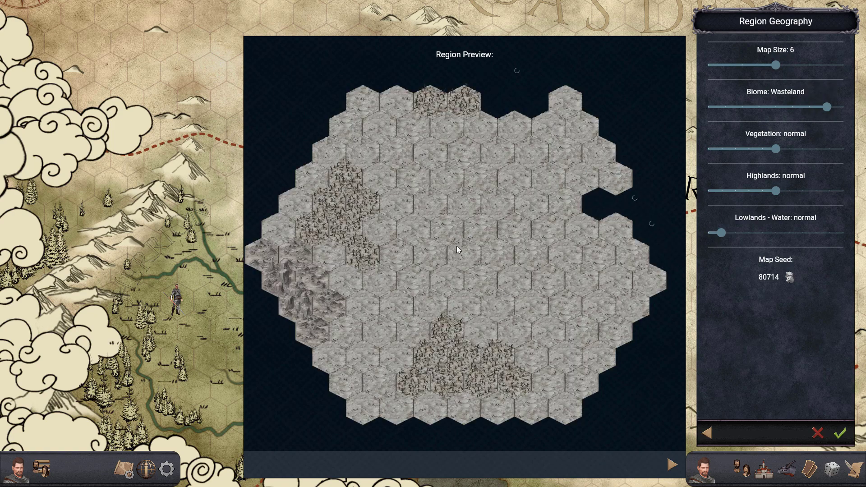
pyautogui.click(841, 111)
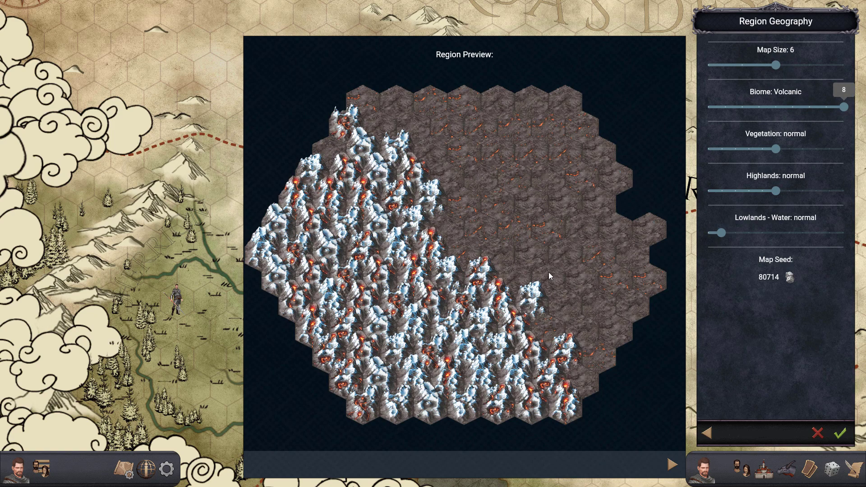
pyautogui.click(772, 110)
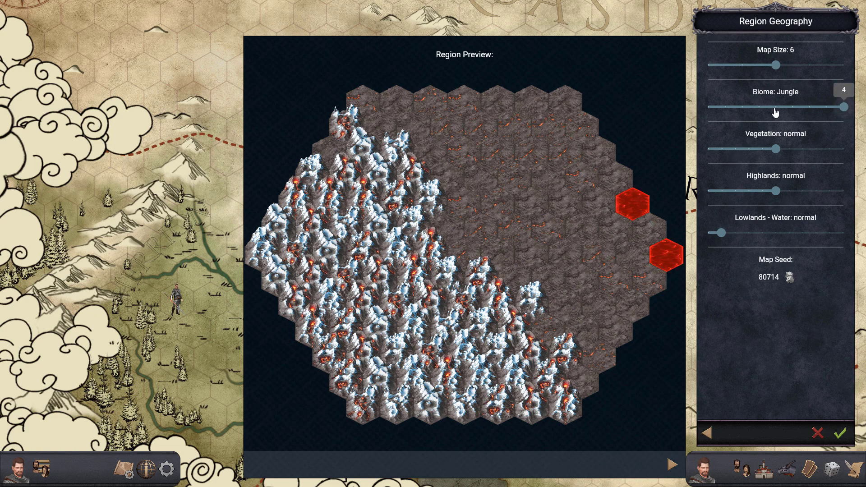
pyautogui.click(762, 109)
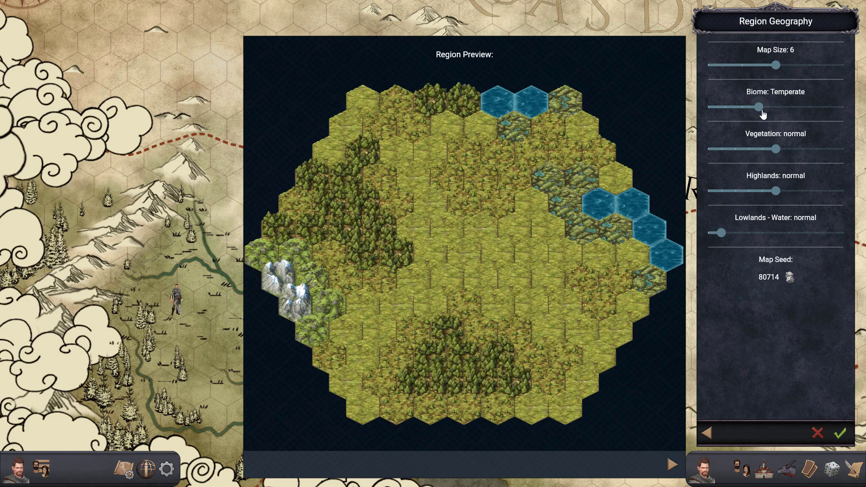
# - Try vegetation levels above normal, including 0.1 and 0.2, and below normal down to -0.3 on the temperate region
pyautogui.click(790, 153)
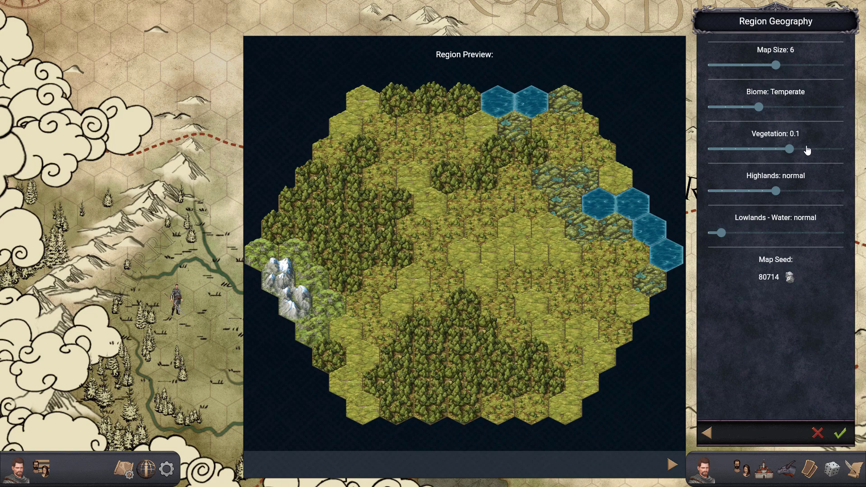
pyautogui.click(803, 155)
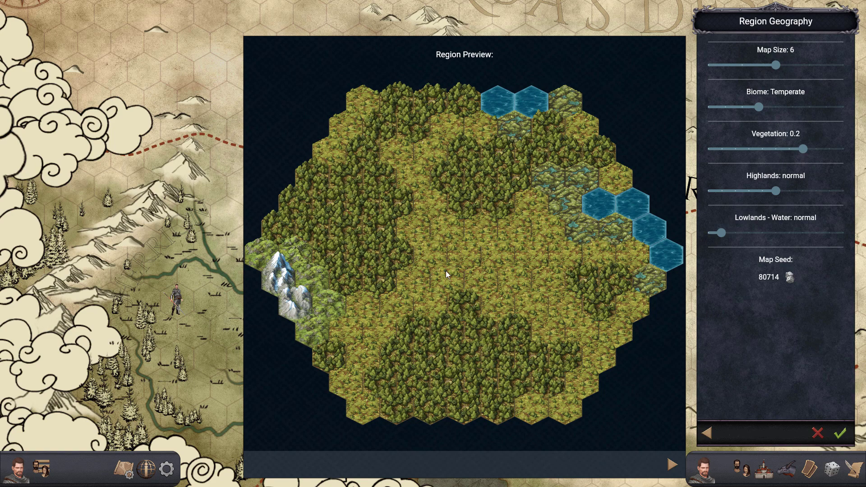
pyautogui.click(816, 152)
pyautogui.click(762, 152)
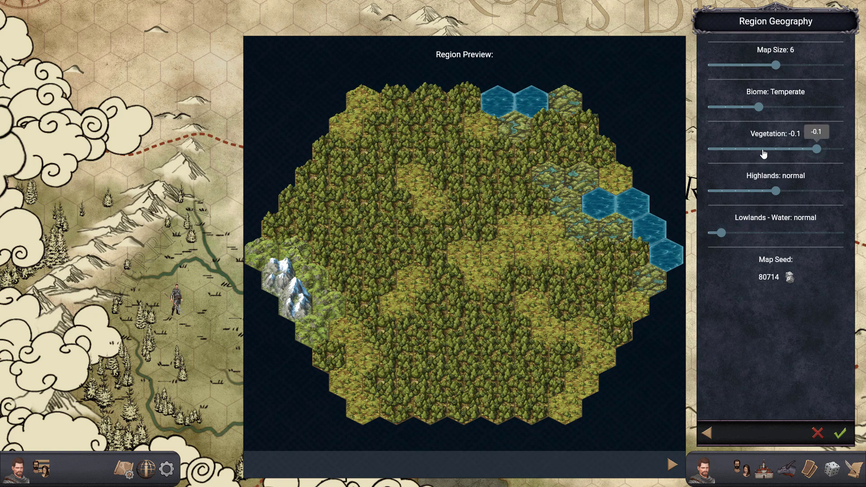
pyautogui.click(747, 152)
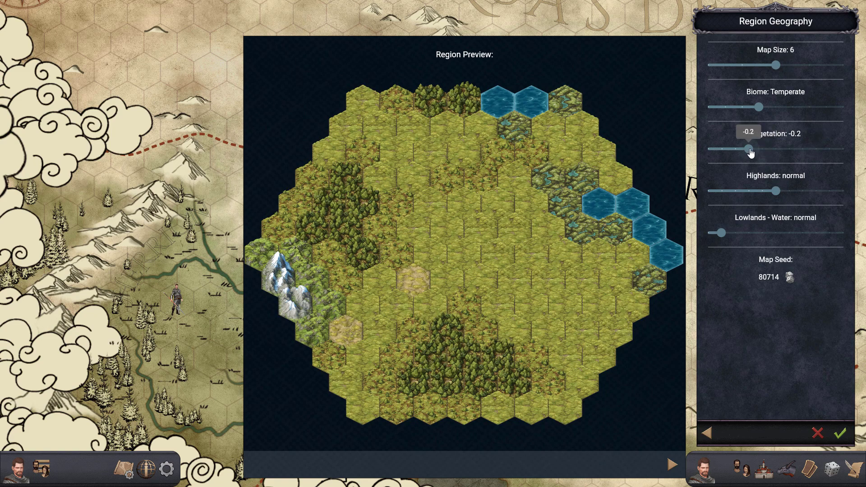
pyautogui.click(736, 149)
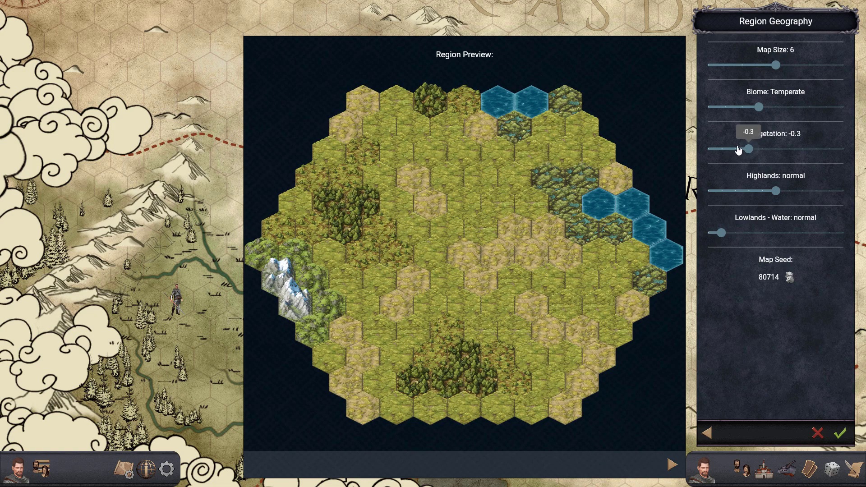
# - Set the region's biome to Frozen and lower its vegetation to -1
pyautogui.click(708, 108)
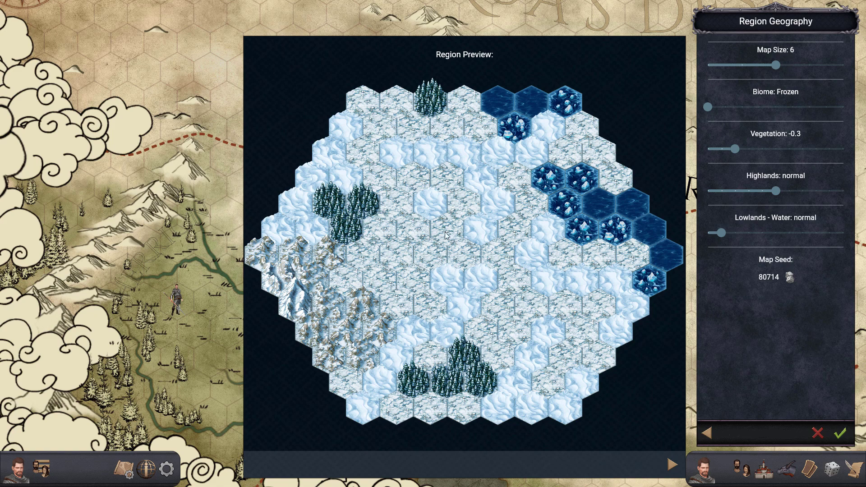
pyautogui.moveTo(735, 150); pyautogui.dragTo(694, 149)
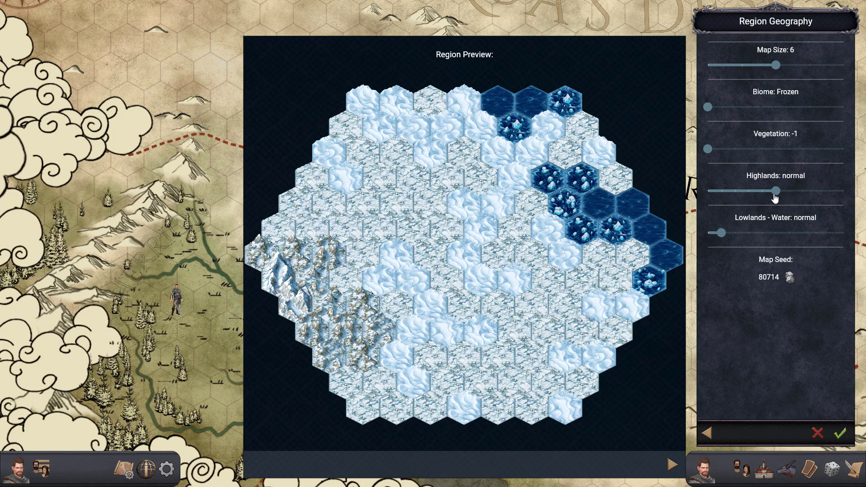
# - Raise the frozen region's highlands to 0.3 and its lowlands water to 0.5
pyautogui.click(803, 192)
pyautogui.click(816, 191)
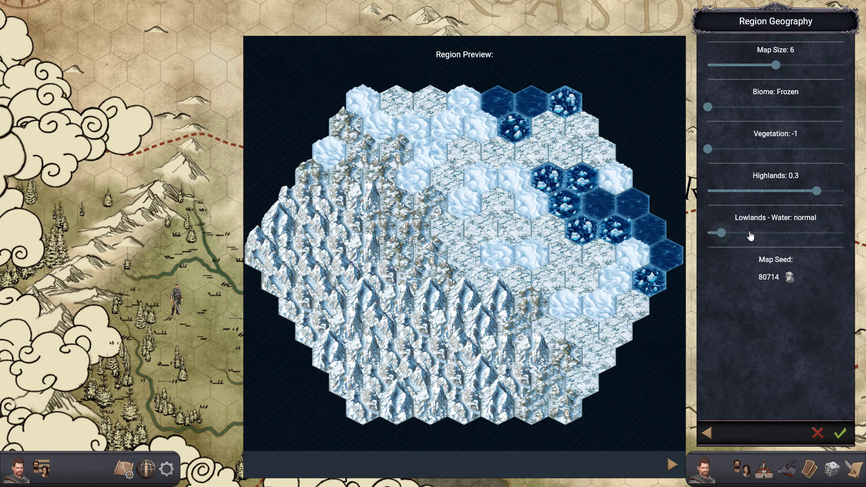
pyautogui.moveTo(722, 233); pyautogui.dragTo(762, 233)
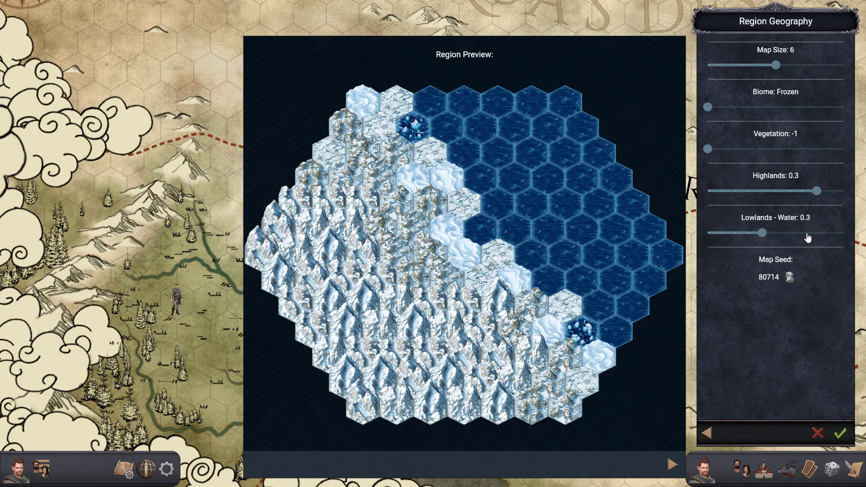
pyautogui.click(787, 234)
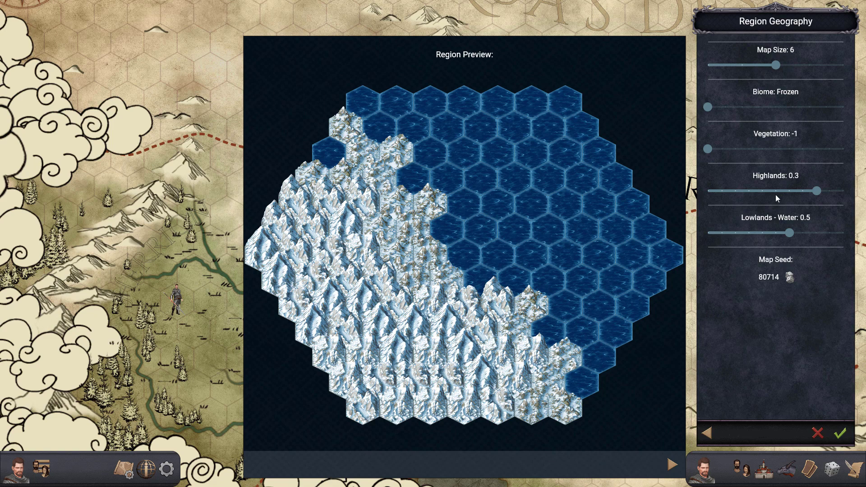
# - Try highlands at -1, return them to normal, and reduce the lowlands water to 0.1
pyautogui.moveTo(811, 194); pyautogui.dragTo(672, 203)
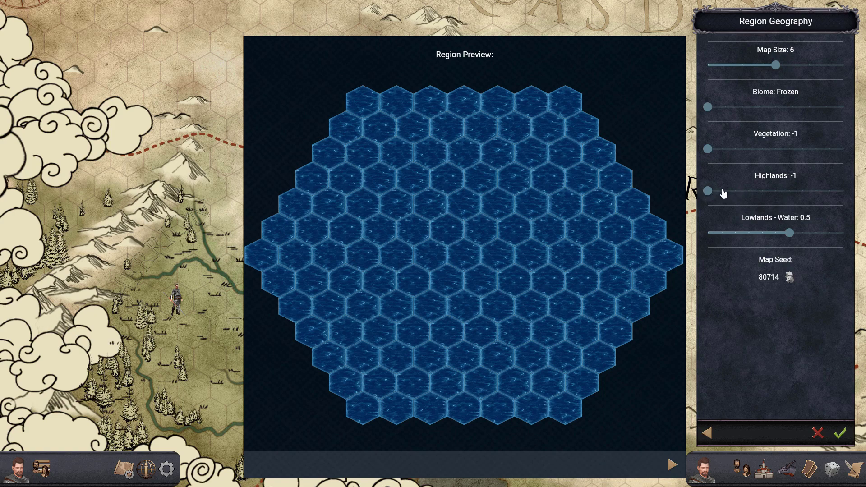
pyautogui.moveTo(723, 193); pyautogui.dragTo(775, 191)
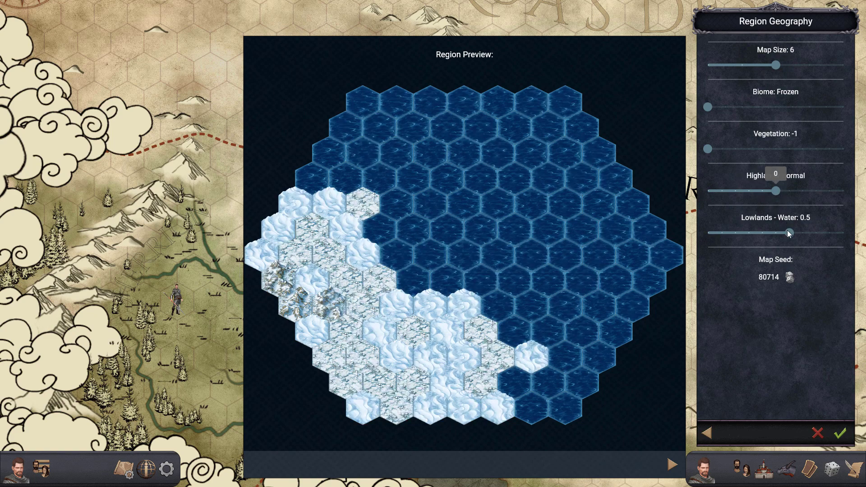
pyautogui.click(749, 234)
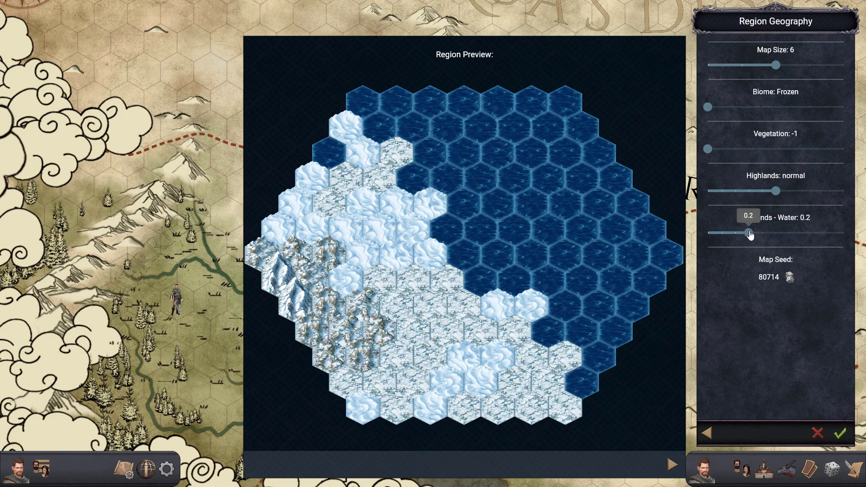
pyautogui.click(735, 232)
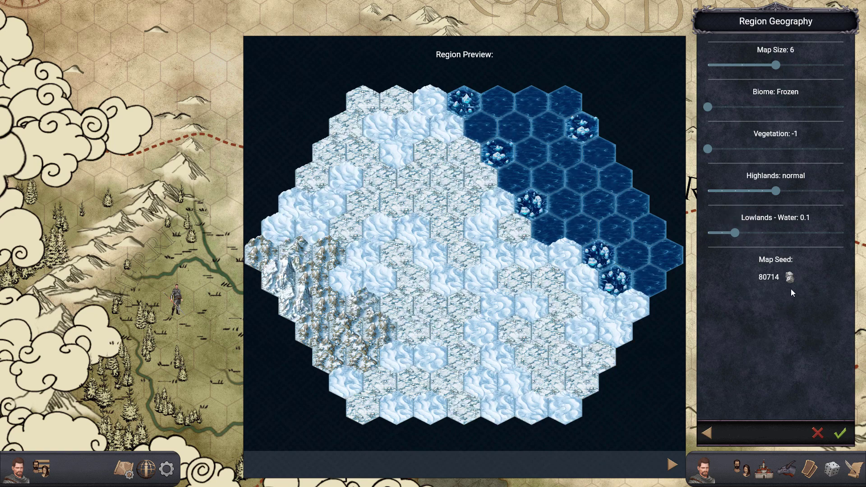
# - Set vegetation to normal and randomize the map seed three times, ending on seed 8428
pyautogui.click(763, 149)
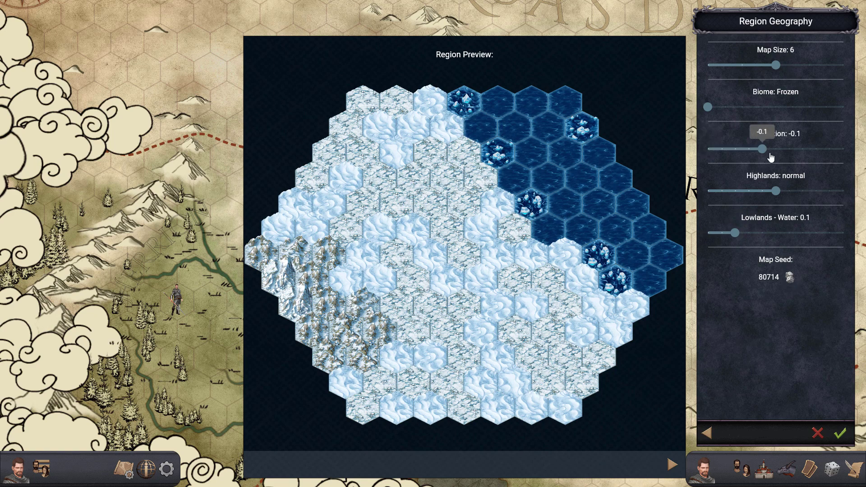
pyautogui.click(773, 149)
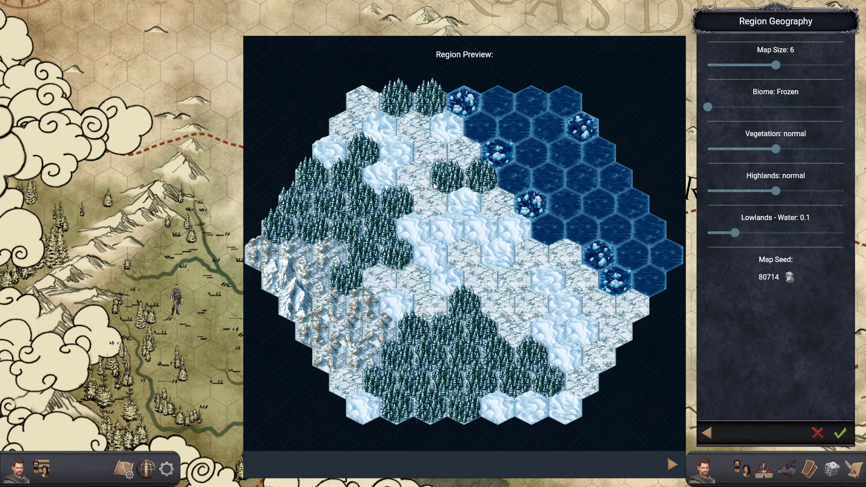
pyautogui.click(791, 280)
pyautogui.click(790, 279)
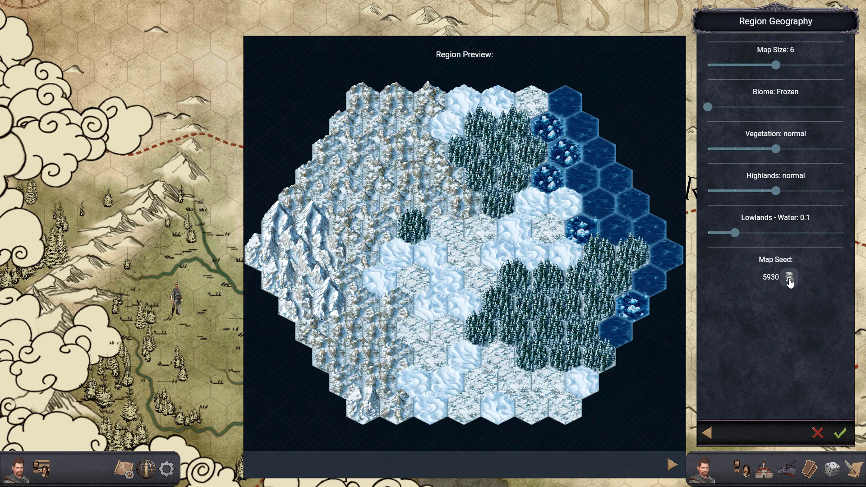
pyautogui.click(790, 279)
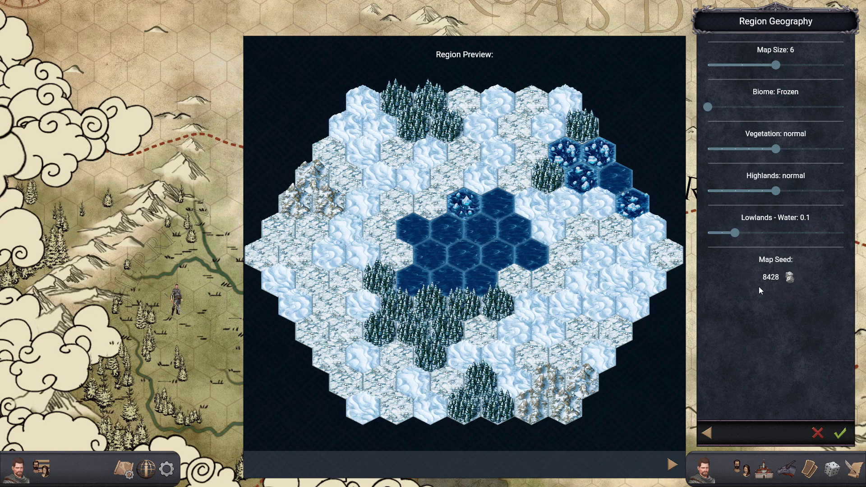
# - Try the Tundra and Boreal biomes on the new seed and set the biome to Temperate
pyautogui.click(724, 107)
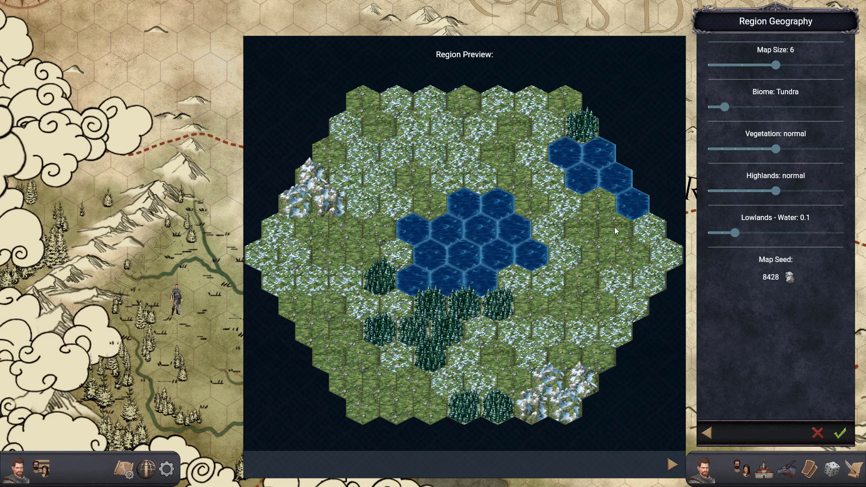
pyautogui.click(742, 107)
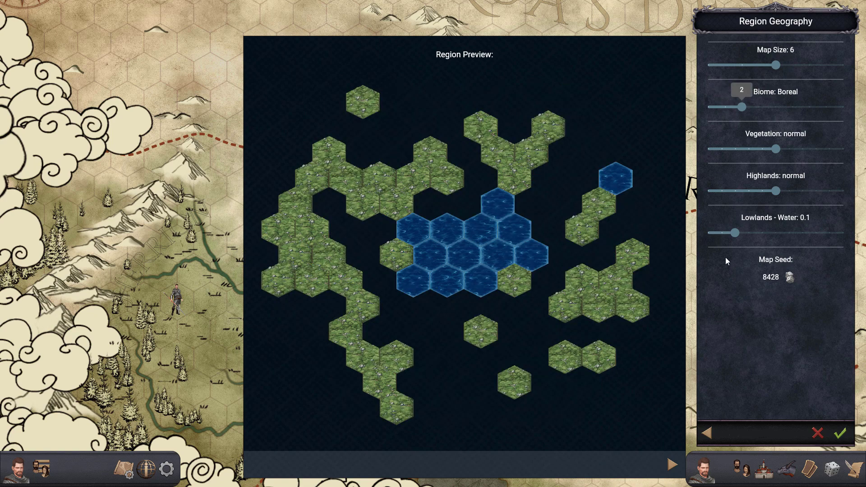
pyautogui.click(764, 108)
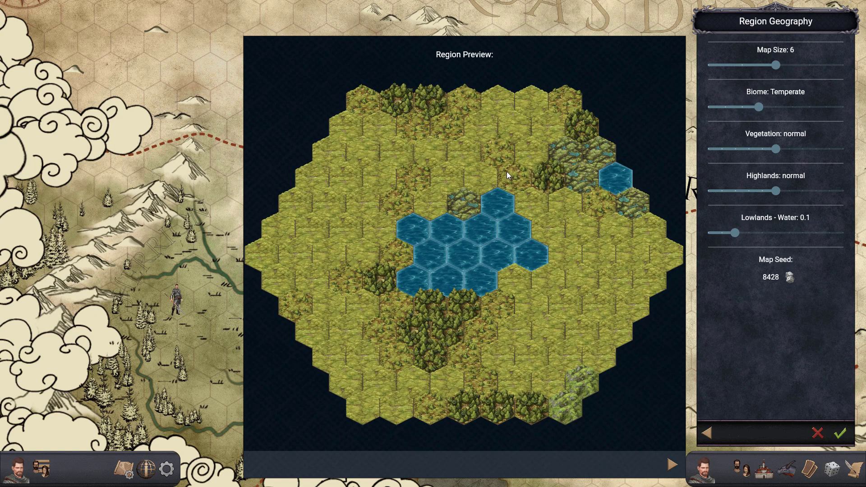
# - Try the Jungle biome, keep Temperate instead, and randomize the map seed to 2117, accepting the region geography
pyautogui.click(781, 108)
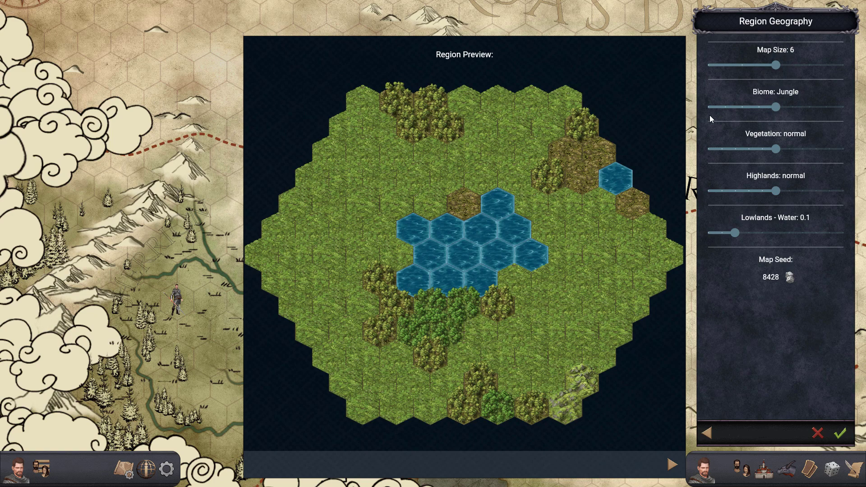
pyautogui.click(758, 107)
pyautogui.click(790, 276)
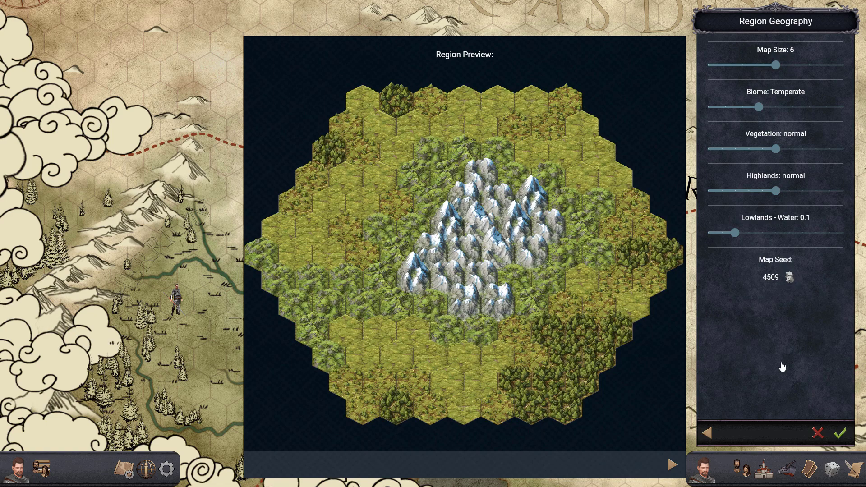
pyautogui.click(791, 278)
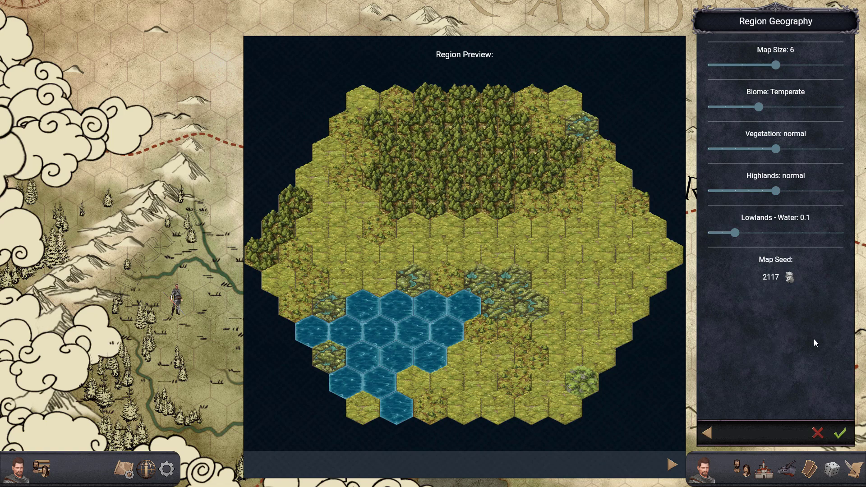
pyautogui.click(838, 435)
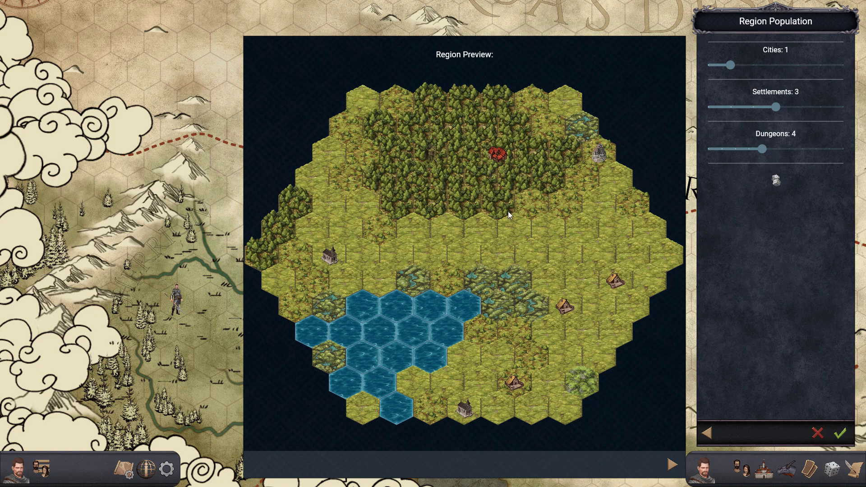
# - Populate the region with 2 cities and 5 dungeons, reroll the location placement twice, and accept the population
pyautogui.click(754, 66)
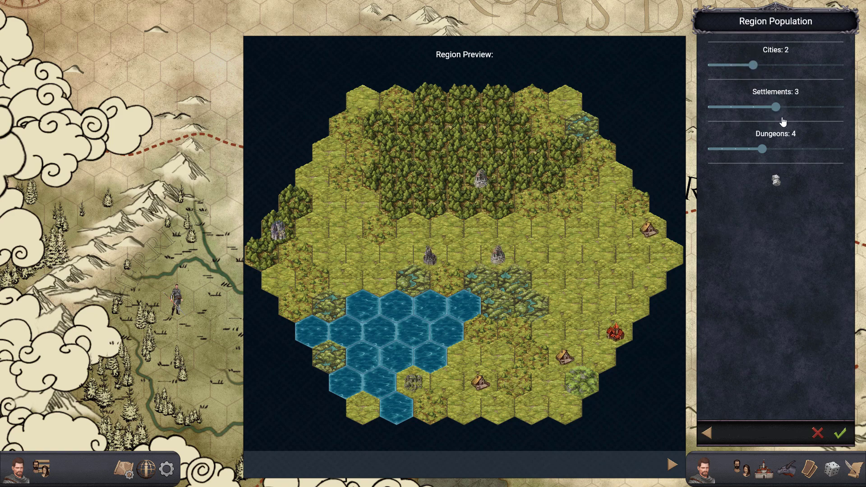
pyautogui.click(775, 149)
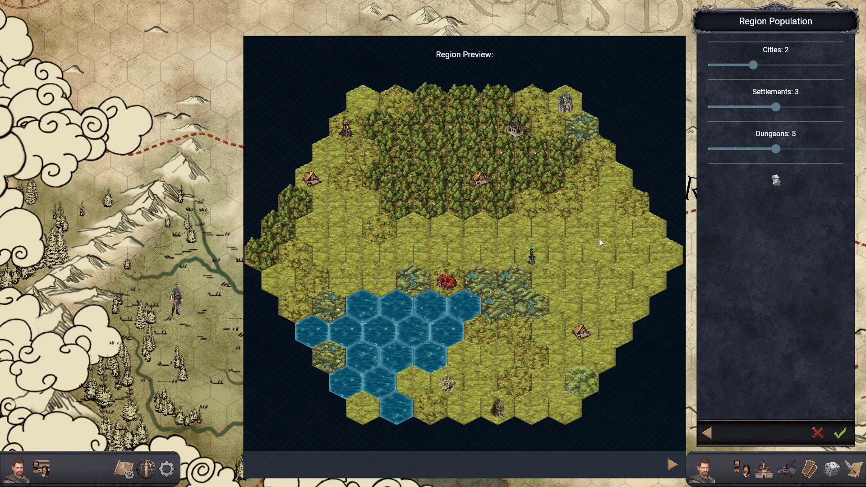
pyautogui.click(776, 181)
pyautogui.click(775, 180)
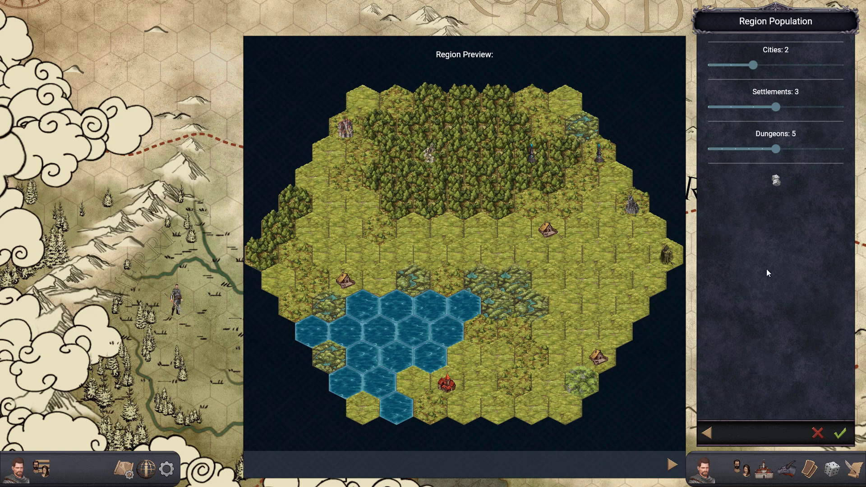
pyautogui.click(840, 434)
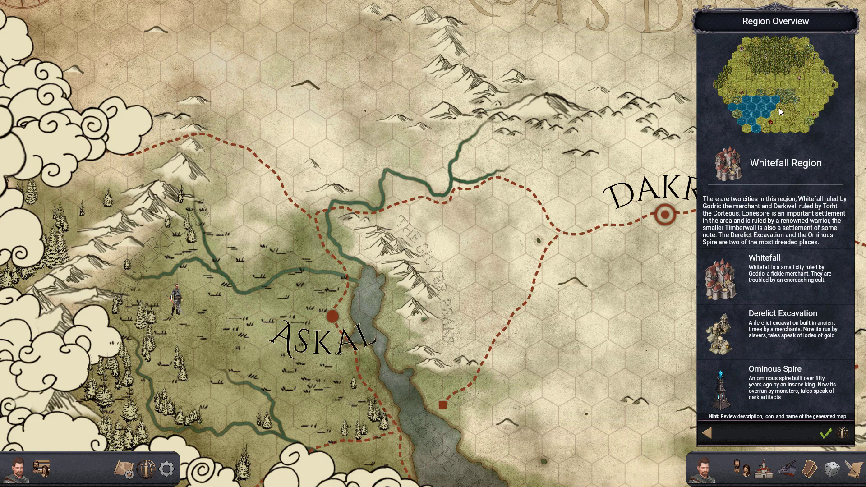
# - Review the generated region's description and its list of locations, and accept the Whitefall Region
pyautogui.scroll(-3, 762, 318)
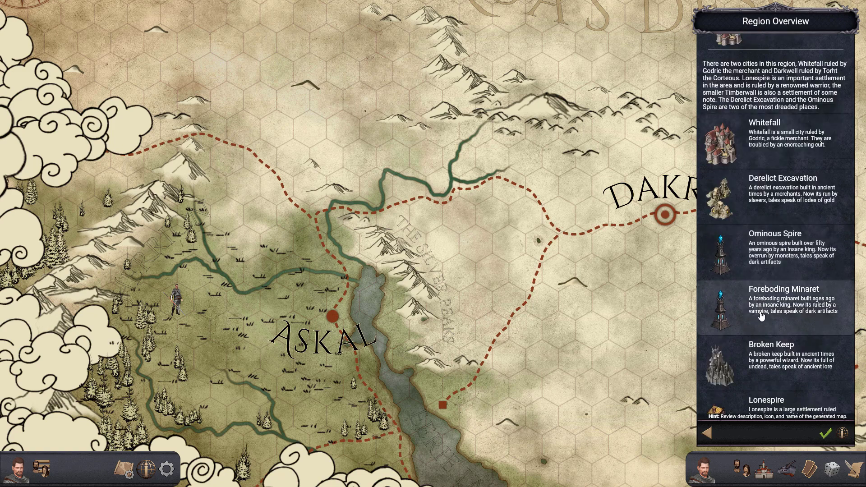
pyautogui.scroll(-3, 760, 355)
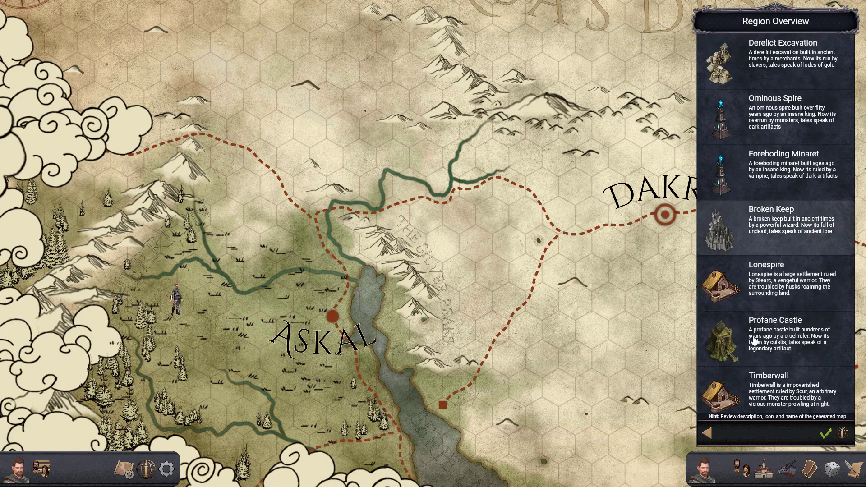
pyautogui.scroll(-3, 751, 369)
pyautogui.scroll(8, 752, 375)
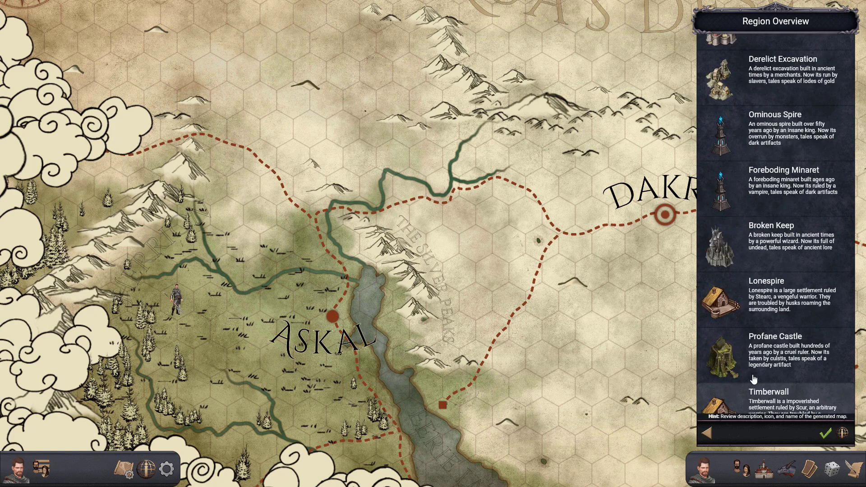
pyautogui.scroll(-1, 761, 375)
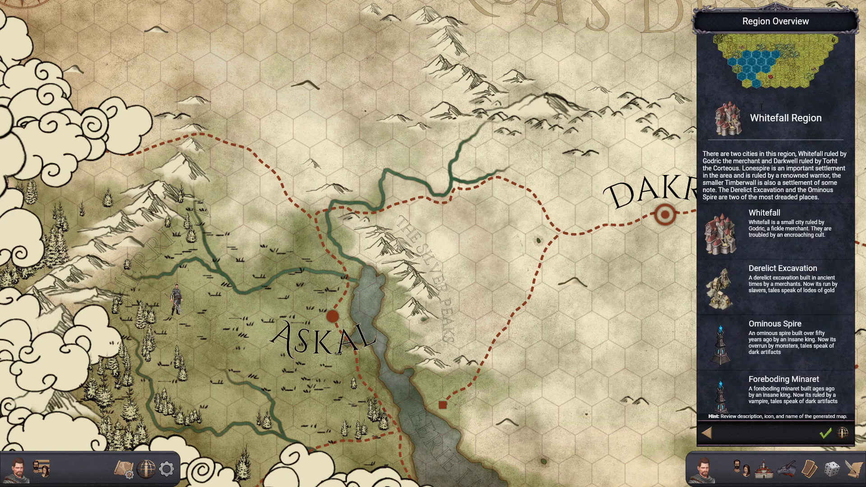
pyautogui.scroll(1, 812, 267)
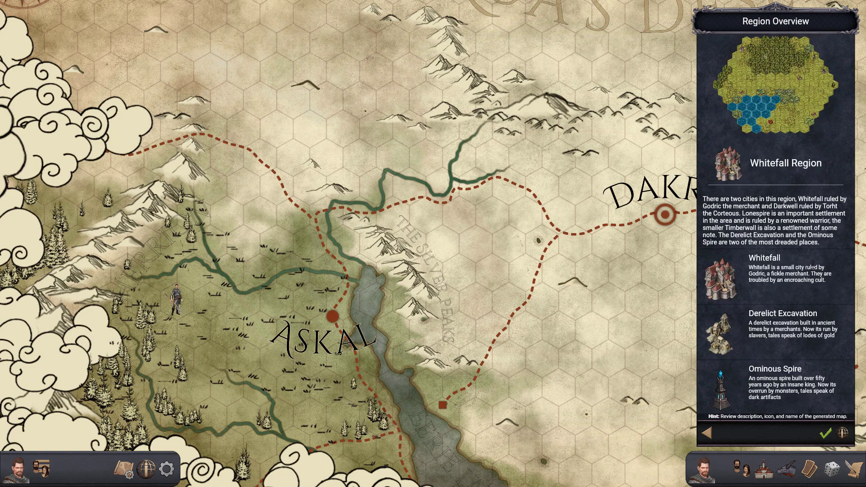
pyautogui.click(823, 435)
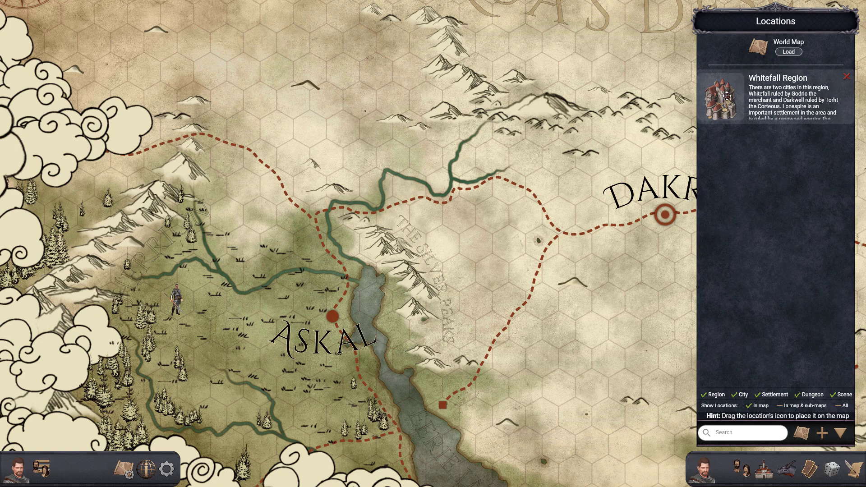
# - Place the Whitefall Region on the world map northwest of Askal by the river and open its hexmap
pyautogui.moveTo(724, 112); pyautogui.dragTo(358, 203)
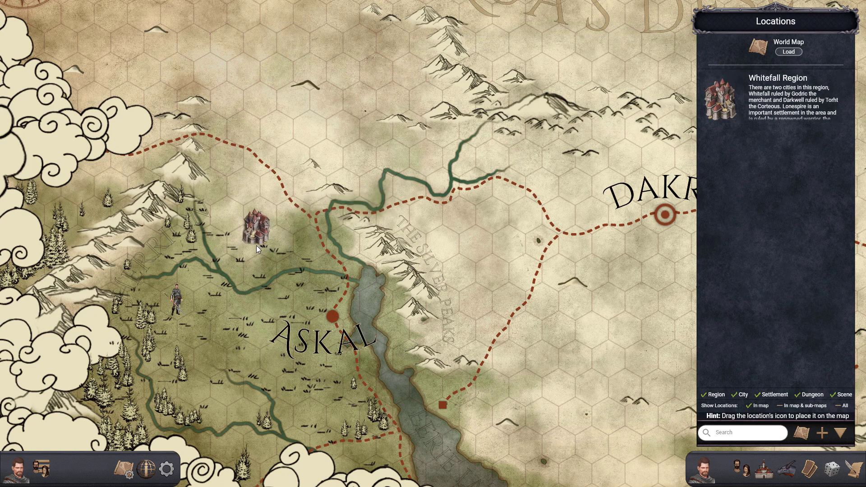
pyautogui.moveTo(256, 245); pyautogui.dragTo(245, 248)
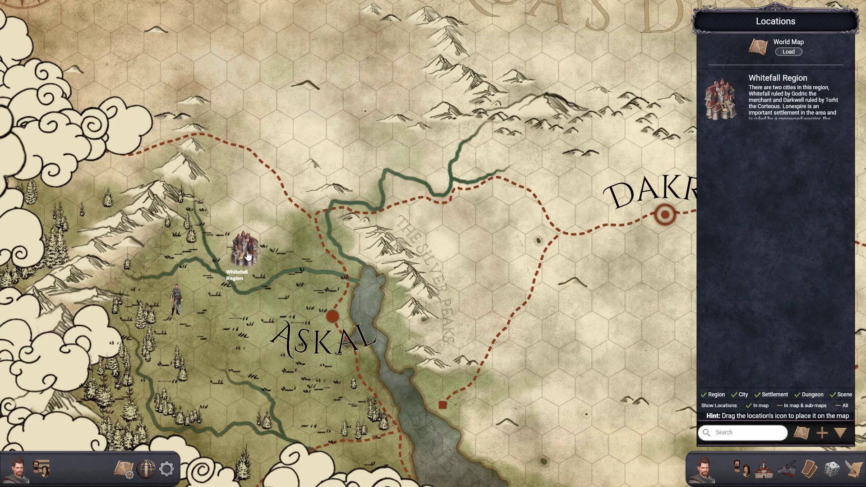
pyautogui.click(243, 259)
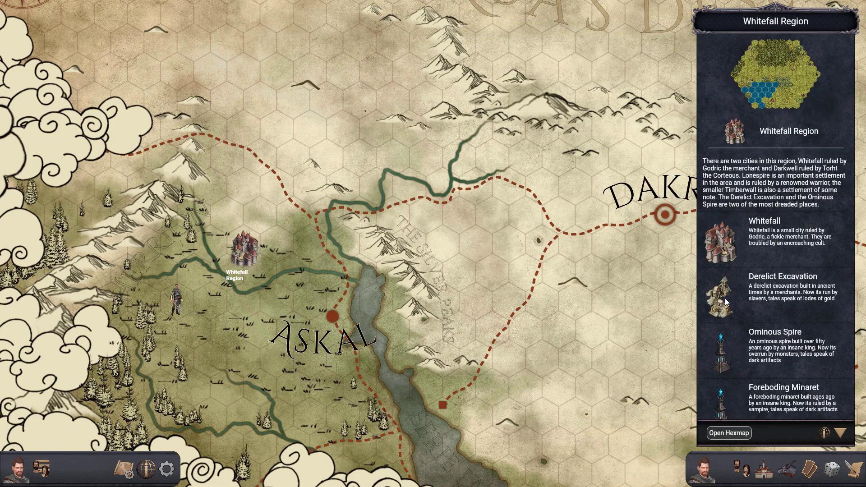
pyautogui.click(729, 433)
# - Place the player character on the Timberwall settlement hex, just northwest of the lake, and open that hex's contents
pyautogui.moveTo(628, 368); pyautogui.dragTo(392, 290)
pyautogui.scroll(-2, 498, 292)
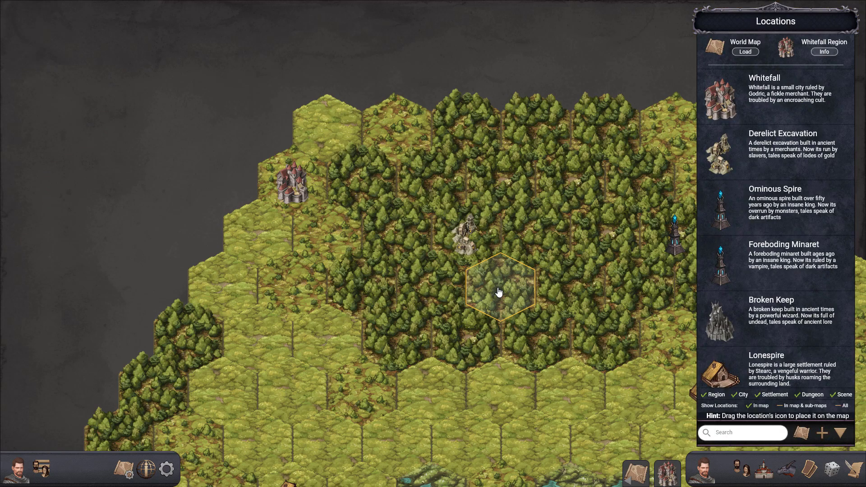
pyautogui.scroll(-4, 498, 292)
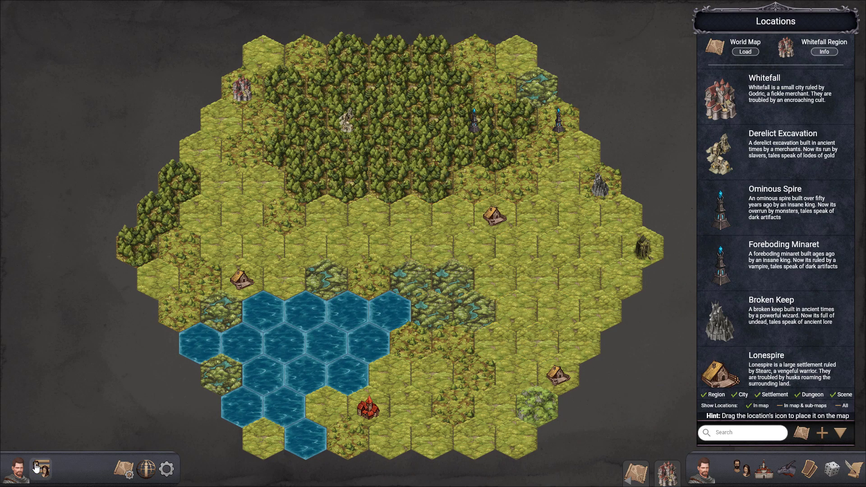
pyautogui.moveTo(21, 476); pyautogui.dragTo(242, 285)
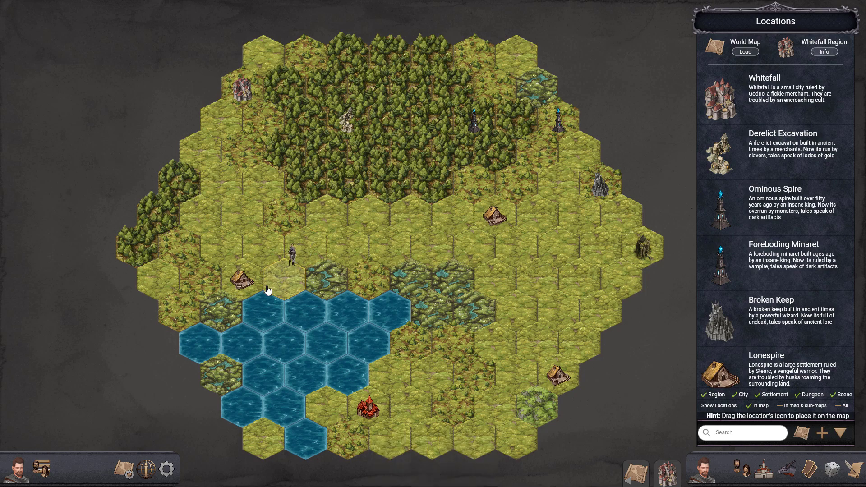
pyautogui.click(243, 285)
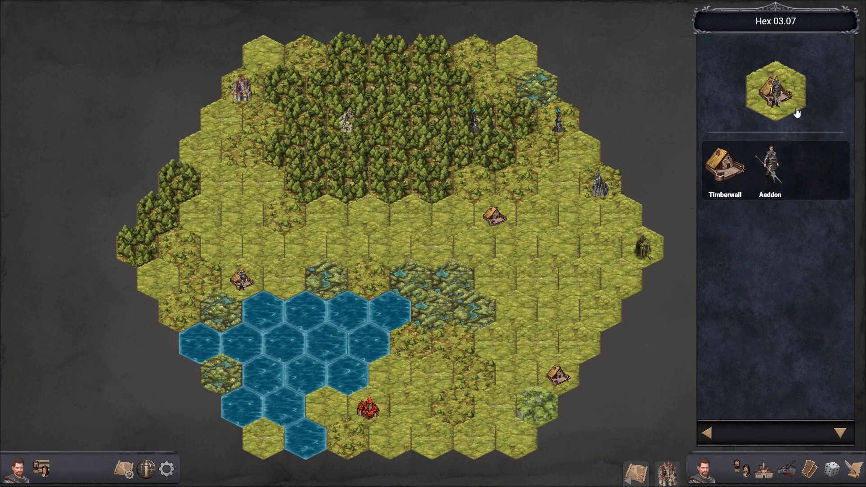
# - Inspect the player character's sheet, the details of Timberwall, Broken Keep and Whitefall, and the profile of Whitefall's merchant ruler
pyautogui.click(770, 169)
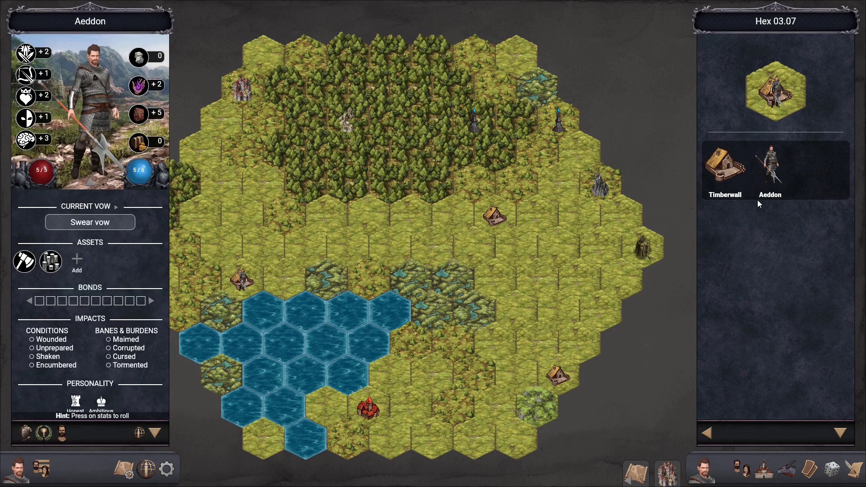
pyautogui.click(725, 167)
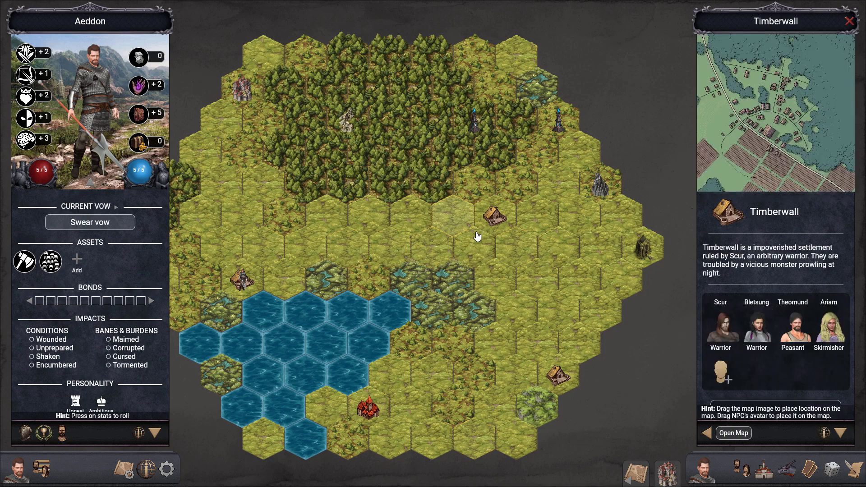
pyautogui.click(598, 192)
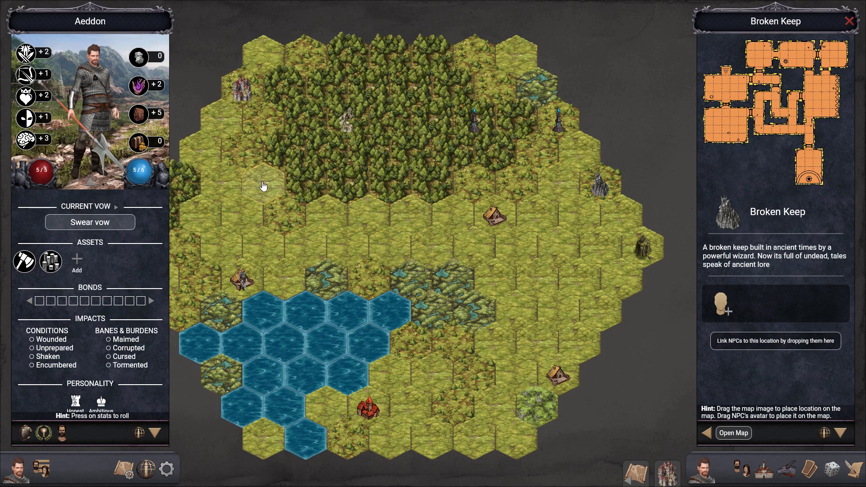
pyautogui.moveTo(266, 188); pyautogui.dragTo(287, 191)
pyautogui.click(270, 96)
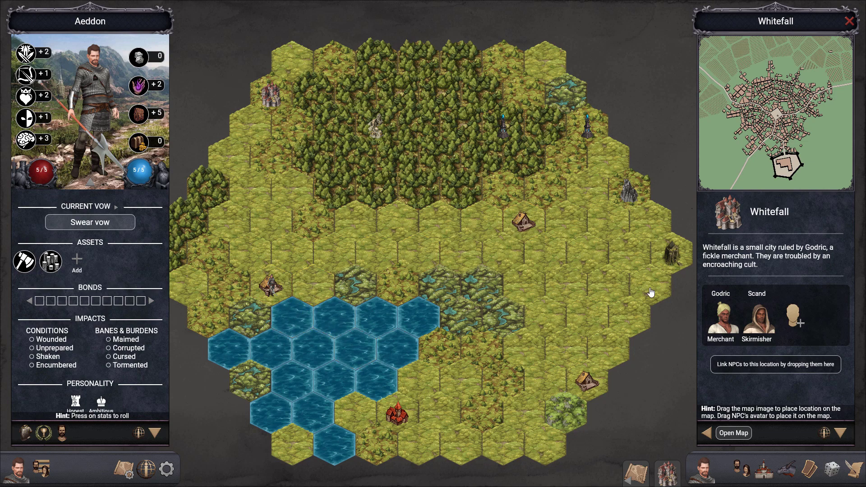
pyautogui.click(727, 315)
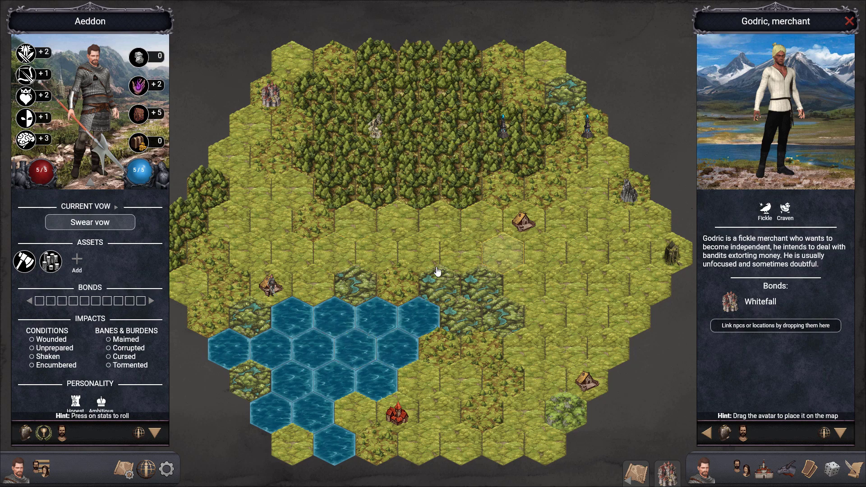
# - Browse the library of hex tiles and paint one hex on the map's northern edge with Boreal Grass
pyautogui.click(124, 470)
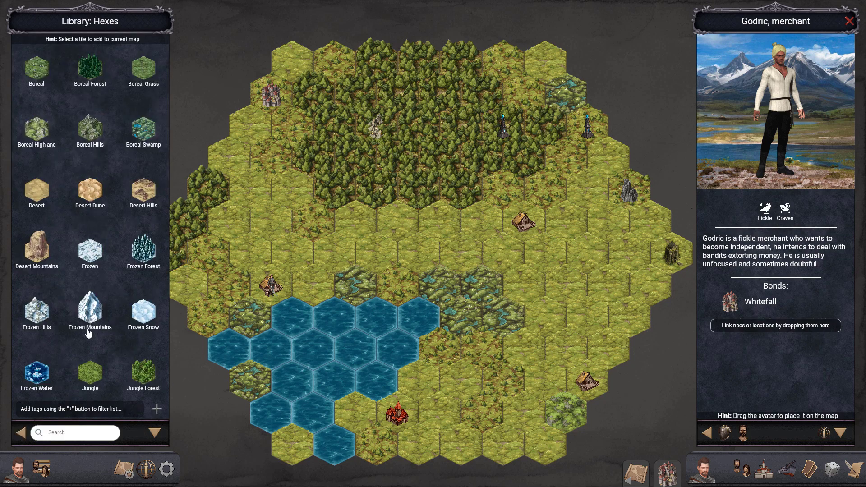
pyautogui.scroll(-3, 116, 337)
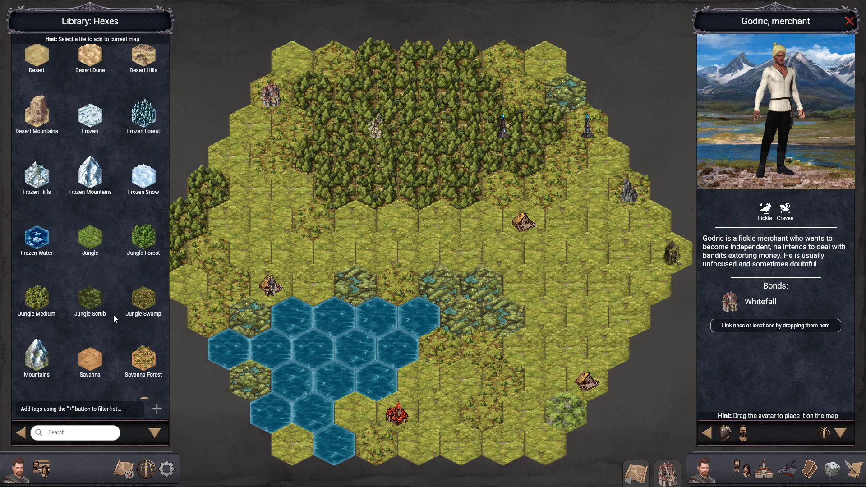
pyautogui.scroll(3, 113, 315)
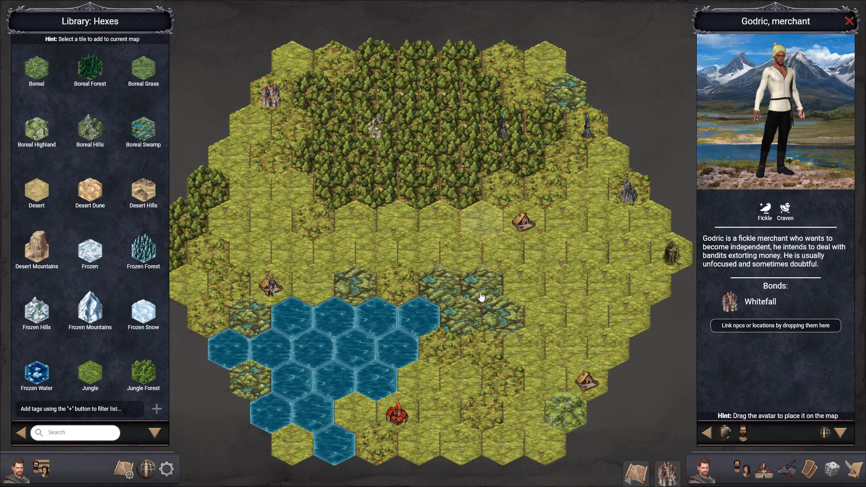
pyautogui.click(147, 75)
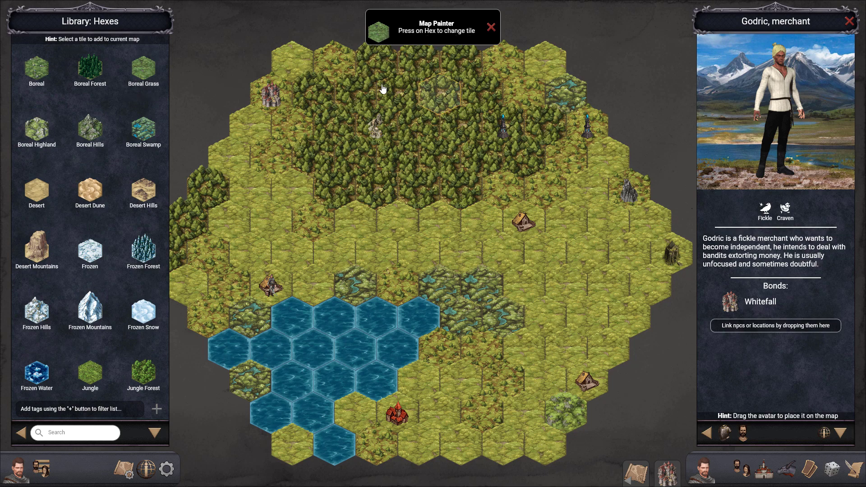
pyautogui.click(508, 68)
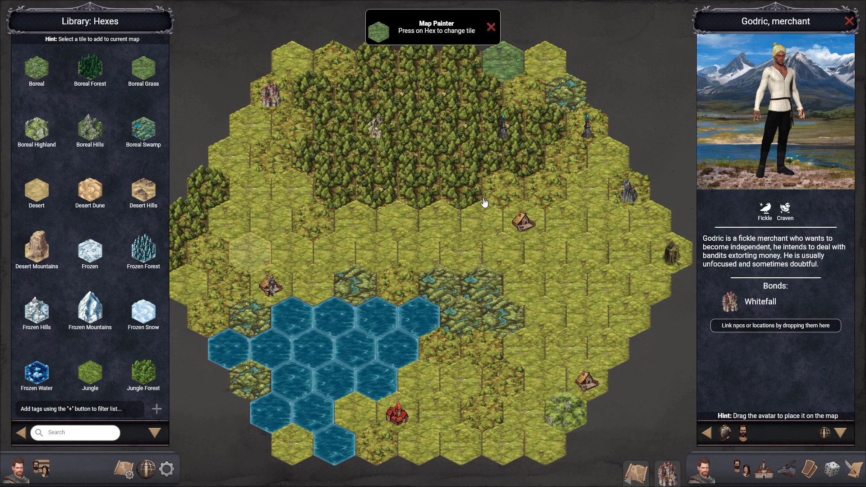
# - Paint a range of seven Frozen Mountains hexes across the two northernmost rows, covering the Boreal Grass hex
pyautogui.moveTo(446, 237); pyautogui.dragTo(444, 289)
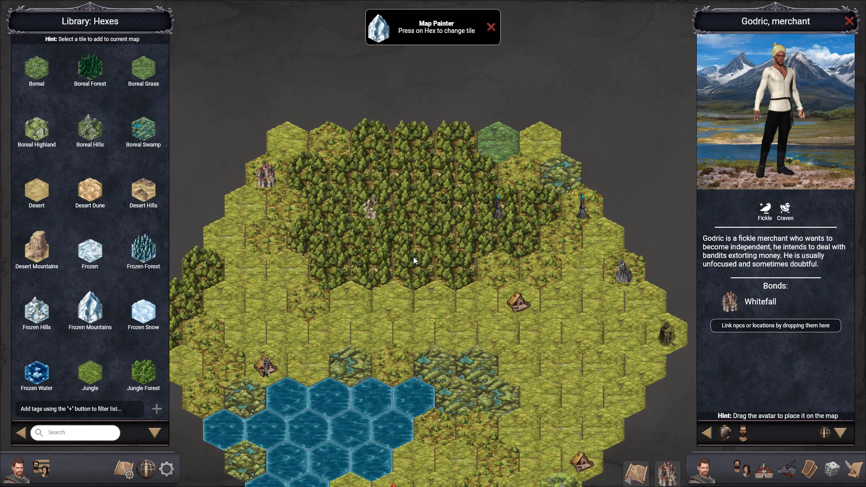
pyautogui.click(422, 142)
pyautogui.click(461, 145)
pyautogui.click(441, 175)
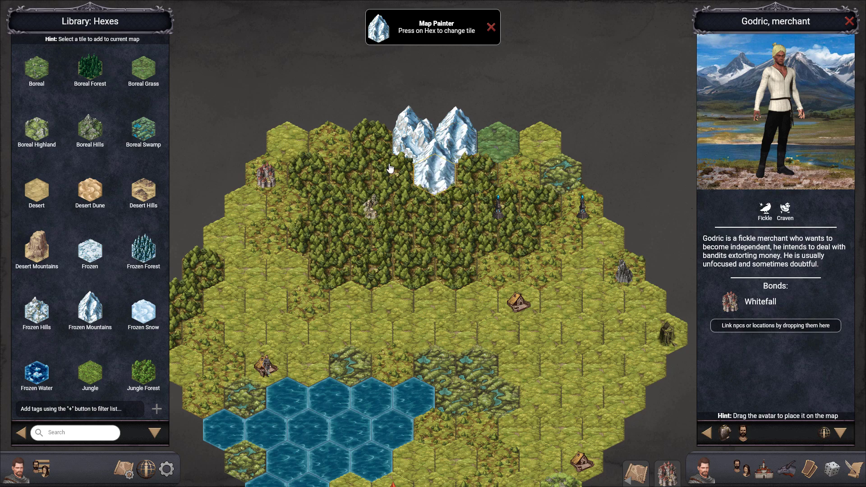
pyautogui.click(395, 173)
pyautogui.click(373, 140)
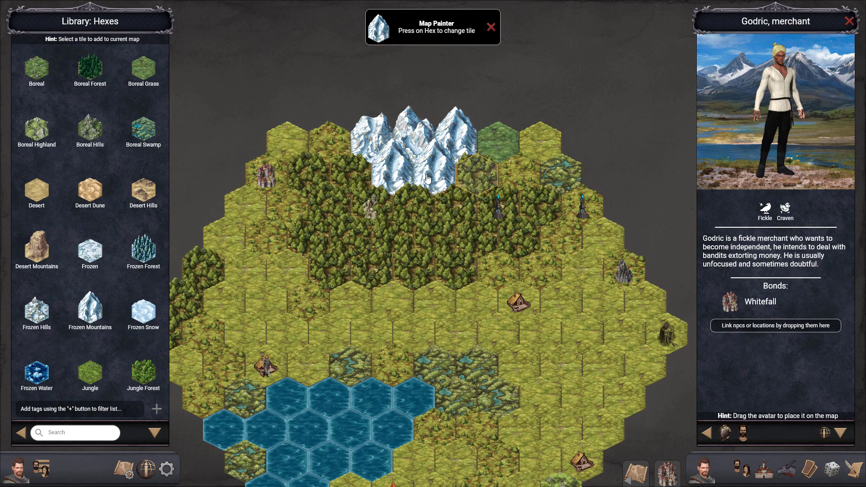
pyautogui.click(475, 172)
pyautogui.click(519, 147)
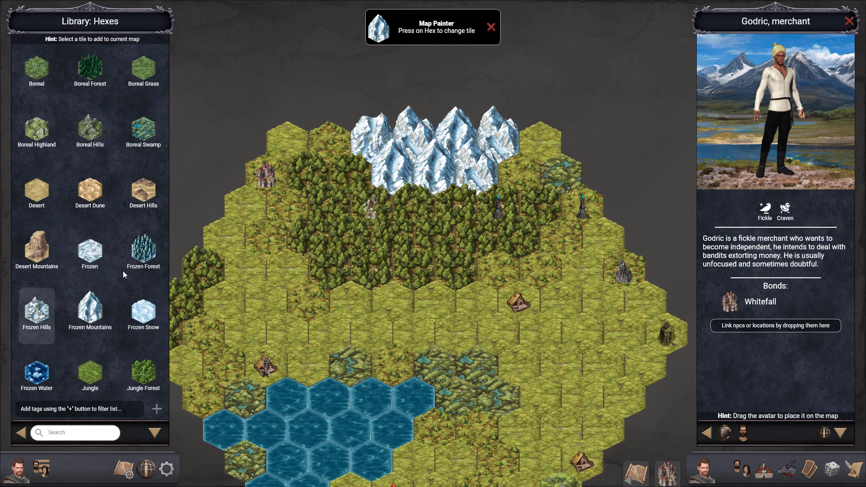
# - Paint a border of eight Frozen Hills hexes around the western, southern and eastern sides of the Frozen Mountains range
pyautogui.click(37, 314)
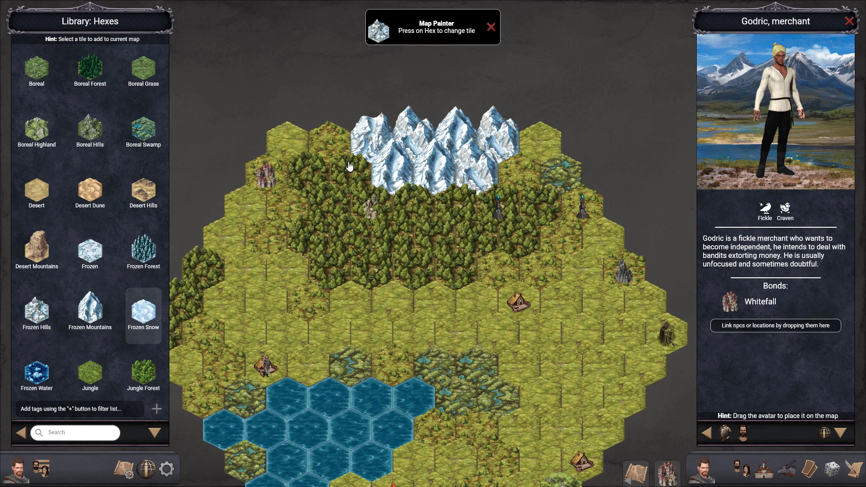
pyautogui.click(331, 148)
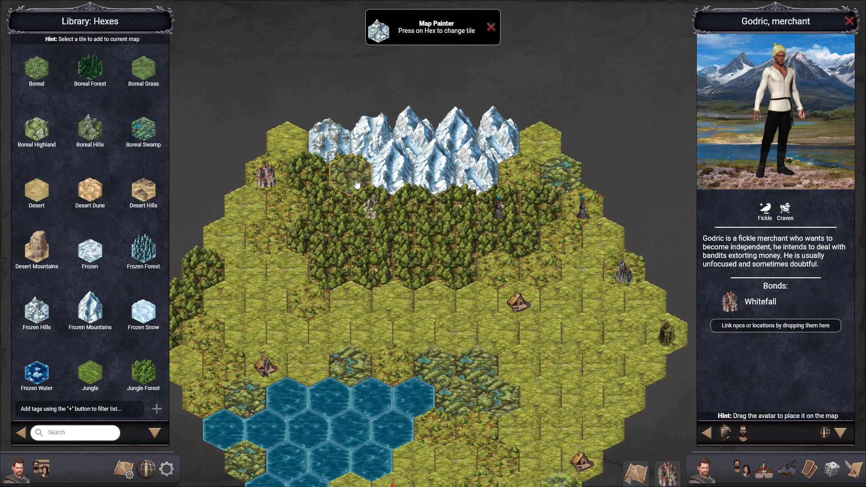
pyautogui.click(413, 211)
pyautogui.click(454, 212)
pyautogui.click(524, 177)
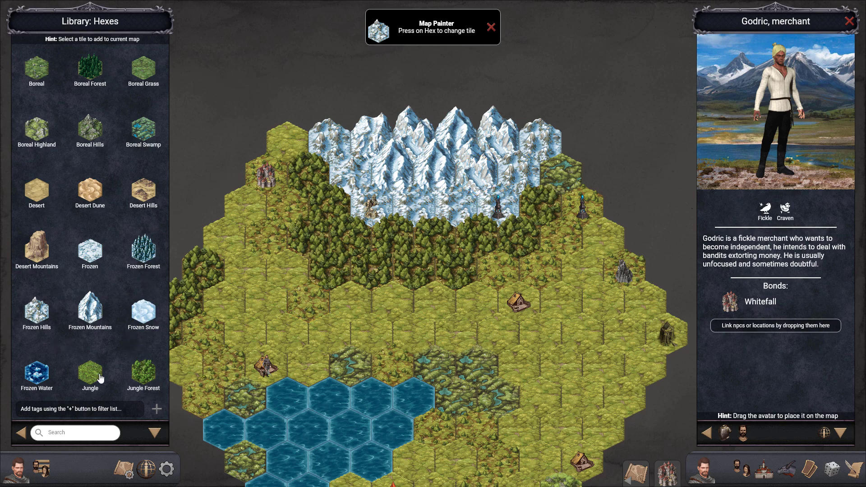
# - Surround the Frozen Hills with Frozen Forest hexes down both flanks and in two rows to the south
pyautogui.click(143, 248)
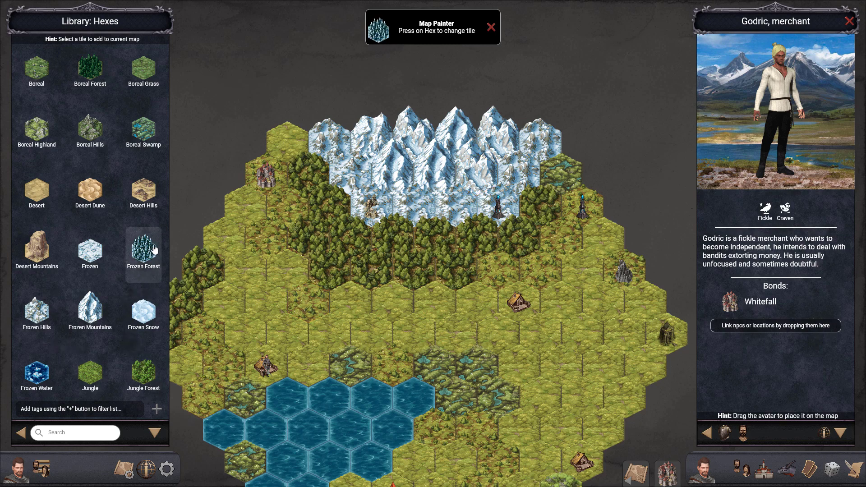
pyautogui.click(317, 183)
pyautogui.click(289, 142)
pyautogui.click(330, 210)
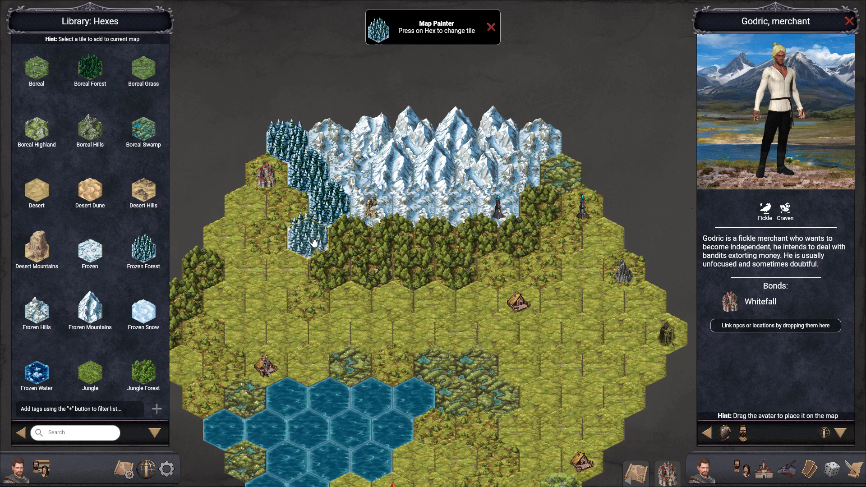
pyautogui.click(343, 239)
pyautogui.click(392, 239)
pyautogui.click(430, 240)
pyautogui.click(471, 242)
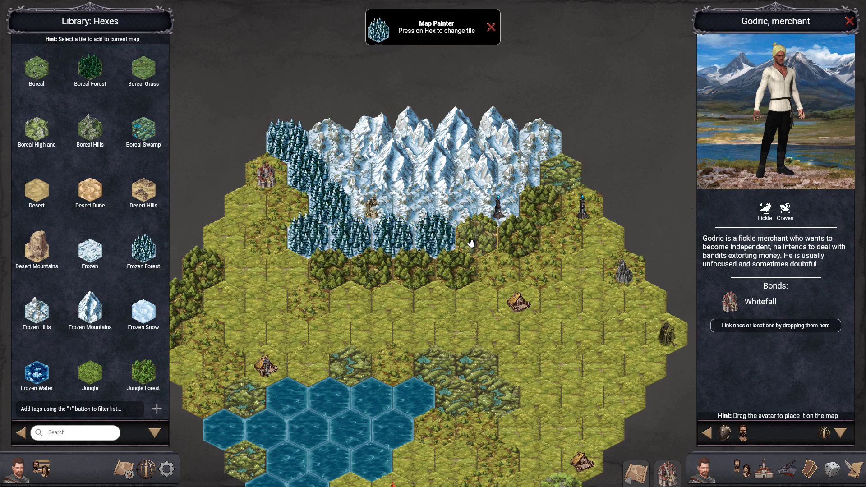
pyautogui.click(520, 241)
pyautogui.click(539, 200)
pyautogui.click(561, 169)
pyautogui.click(457, 273)
pyautogui.click(414, 271)
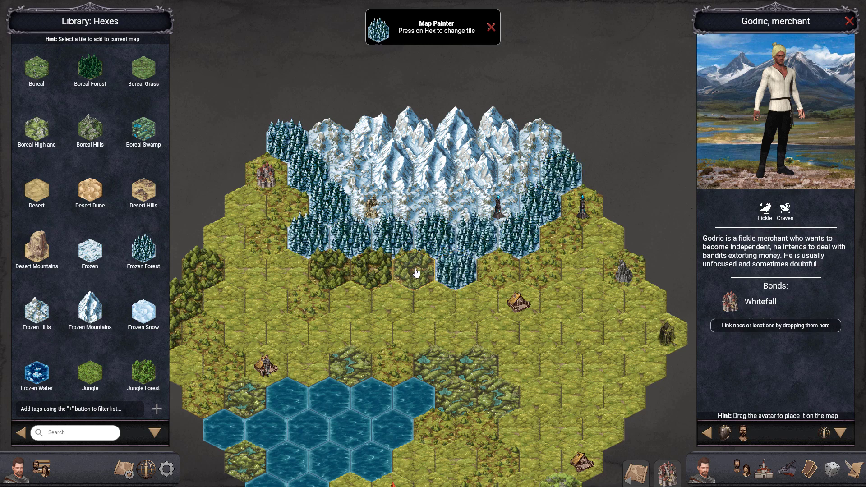
pyautogui.click(338, 275)
# - Paint a band of Tundra Forest hexes along the outer edge of the Frozen Forest, including the Whitefall hex
pyautogui.scroll(-4, 109, 275)
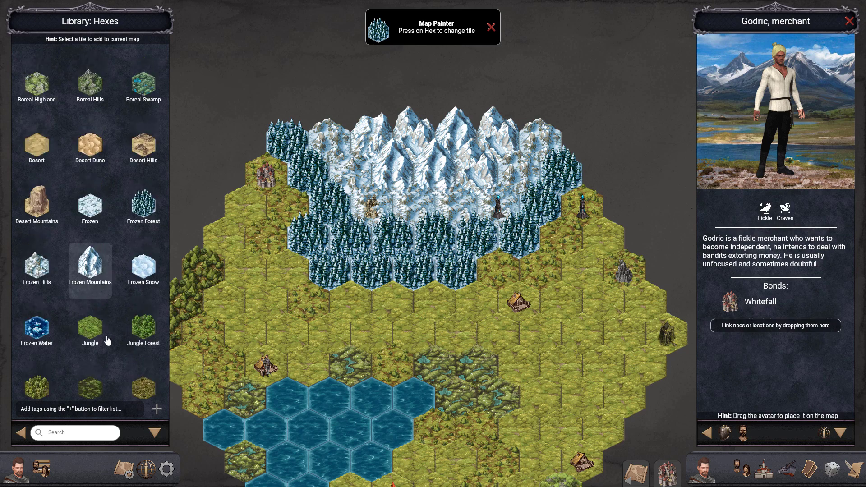
pyautogui.scroll(-4, 100, 347)
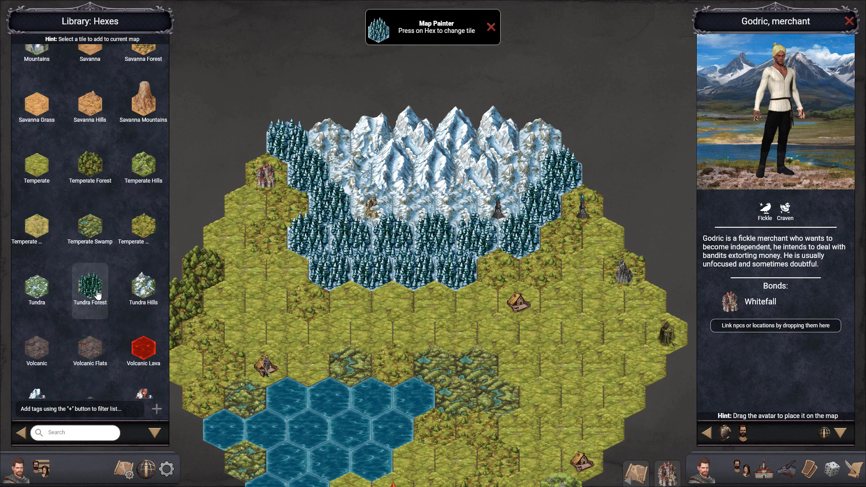
pyautogui.click(298, 275)
pyautogui.click(274, 242)
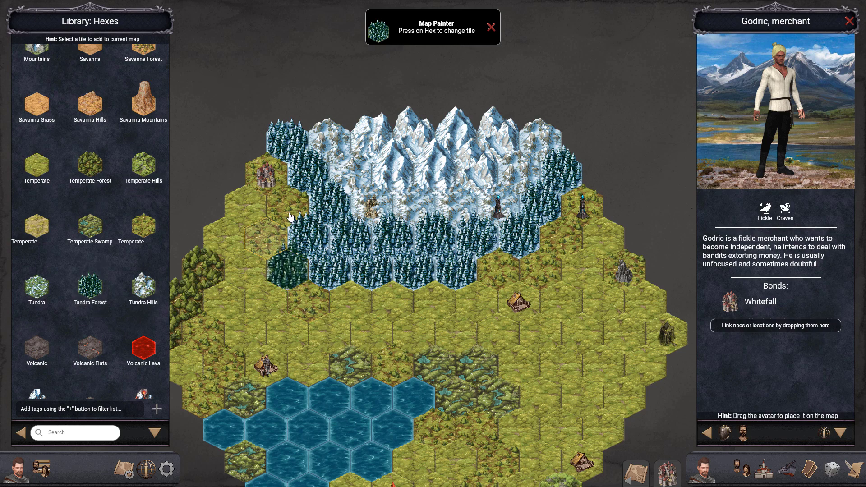
pyautogui.click(287, 213)
pyautogui.moveTo(314, 308)
pyautogui.mouseDown()
pyautogui.moveTo(477, 301)
pyautogui.moveTo(492, 274)
pyautogui.moveTo(543, 267)
pyautogui.moveTo(572, 240)
pyautogui.moveTo(585, 210)
pyautogui.mouseUp()
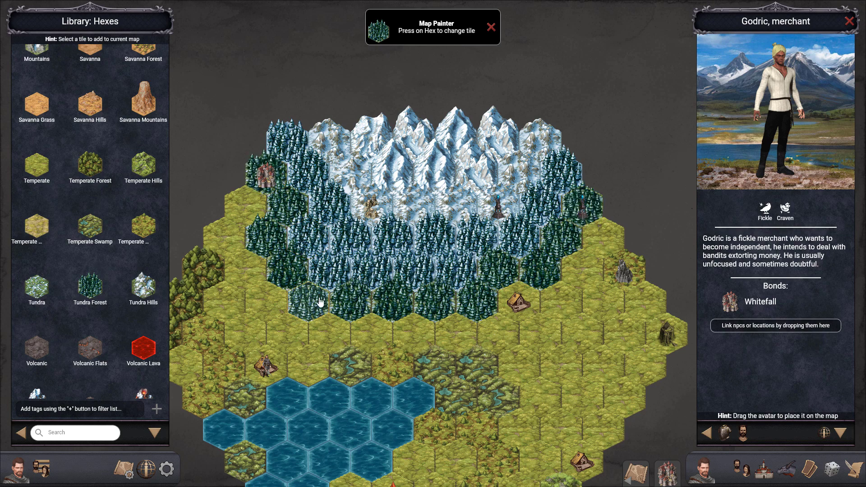
# - Paint Boreal Forest hexes outside the Tundra Forest on its western, southwestern and southeastern sides, including the hut's hex
pyautogui.scroll(3, 90, 271)
pyautogui.scroll(4, 91, 270)
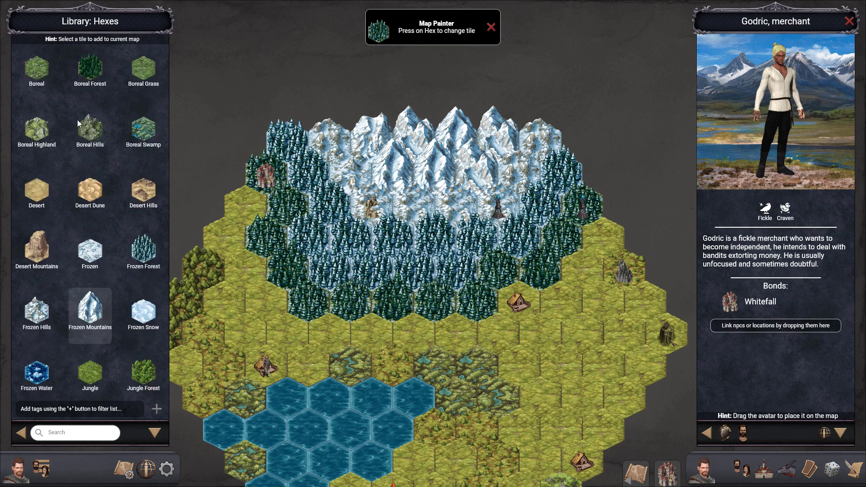
pyautogui.click(95, 67)
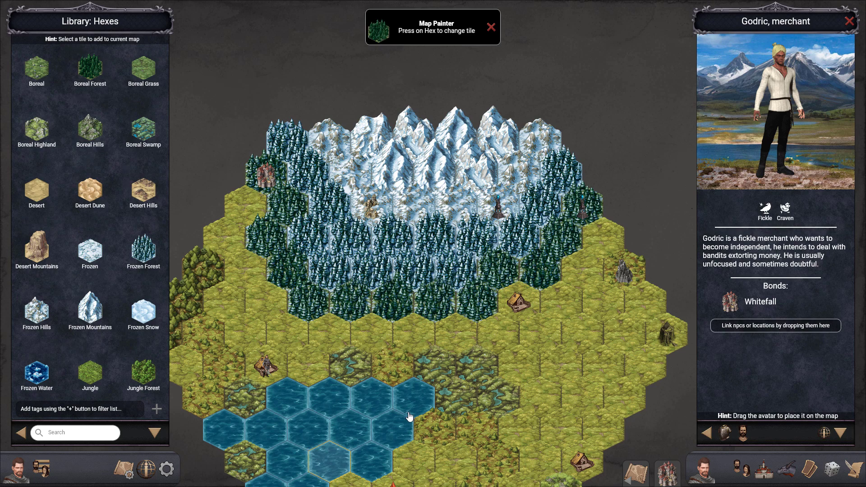
pyautogui.moveTo(373, 338)
pyautogui.mouseDown()
pyautogui.moveTo(287, 326)
pyautogui.moveTo(245, 258)
pyautogui.moveTo(230, 249)
pyautogui.moveTo(247, 204)
pyautogui.mouseUp()
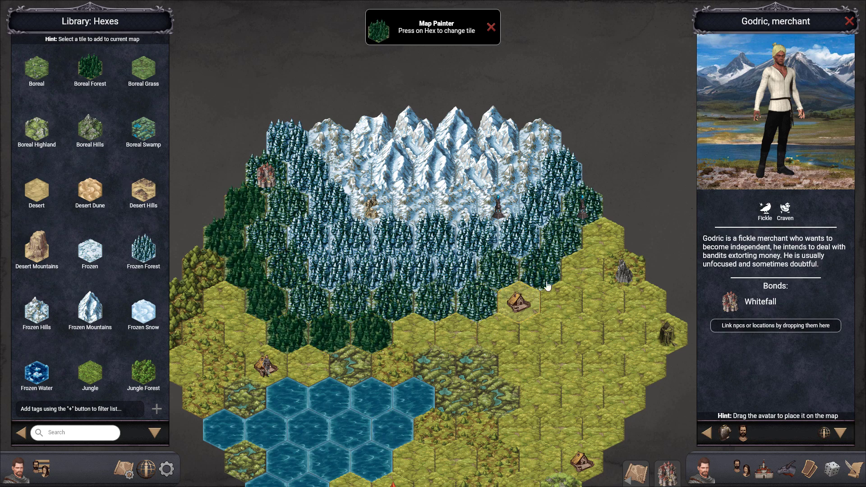
pyautogui.moveTo(518, 296)
pyautogui.mouseDown()
pyautogui.moveTo(547, 235)
pyautogui.moveTo(602, 242)
pyautogui.mouseUp()
# - Paint a strip of ten Frozen hexes along the forest's southeastern edge, covering the hut and rocky spire hexes
pyautogui.scroll(-1, 109, 319)
pyautogui.scroll(-2, 109, 319)
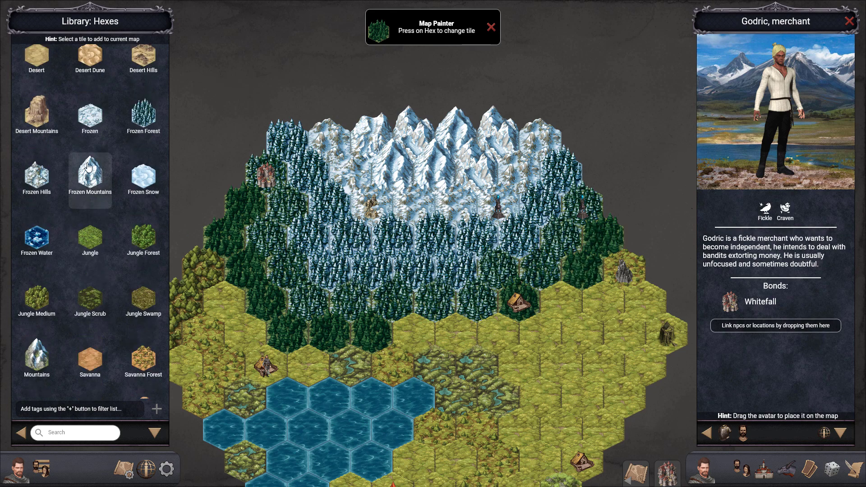
pyautogui.click(90, 114)
pyautogui.click(568, 306)
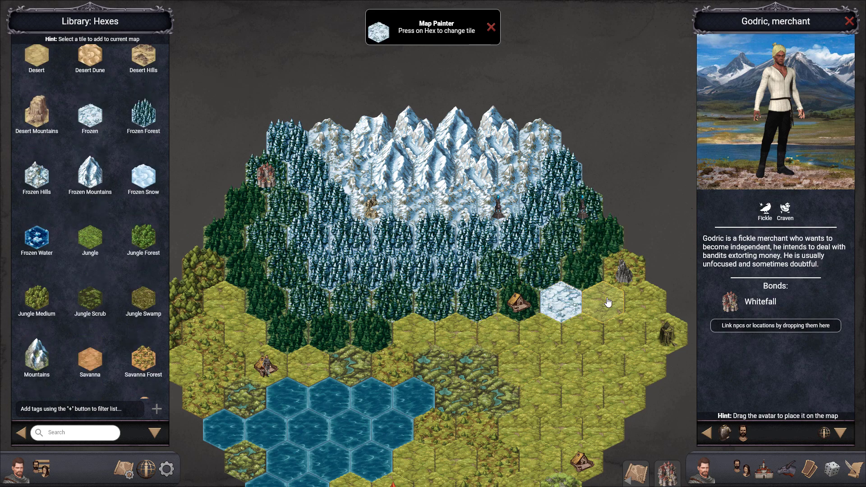
pyautogui.moveTo(570, 317)
pyautogui.mouseDown()
pyautogui.moveTo(532, 336)
pyautogui.moveTo(510, 327)
pyautogui.moveTo(429, 340)
pyautogui.mouseUp()
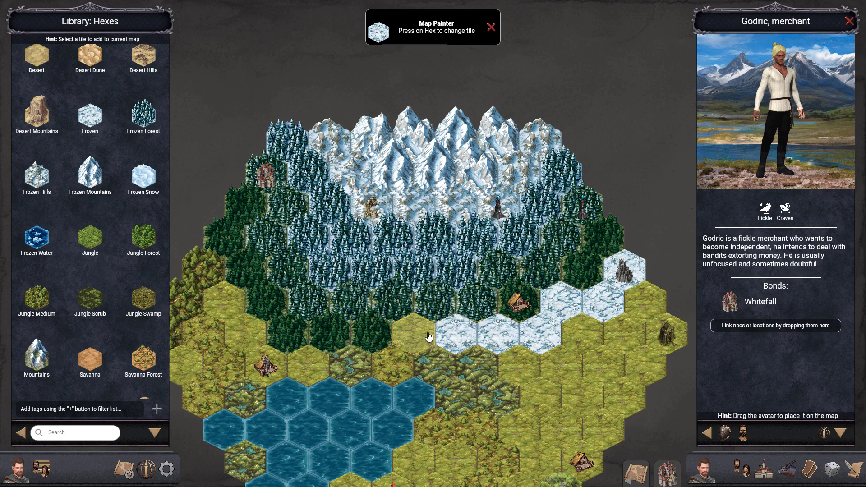
pyautogui.moveTo(485, 407); pyautogui.dragTo(469, 296)
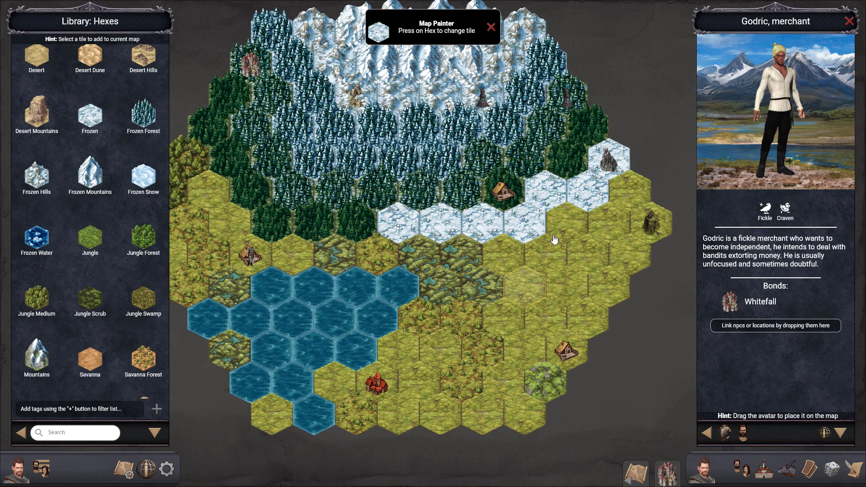
pyautogui.moveTo(571, 173)
pyautogui.mouseDown()
pyautogui.moveTo(593, 132)
pyautogui.moveTo(531, 182)
pyautogui.mouseUp()
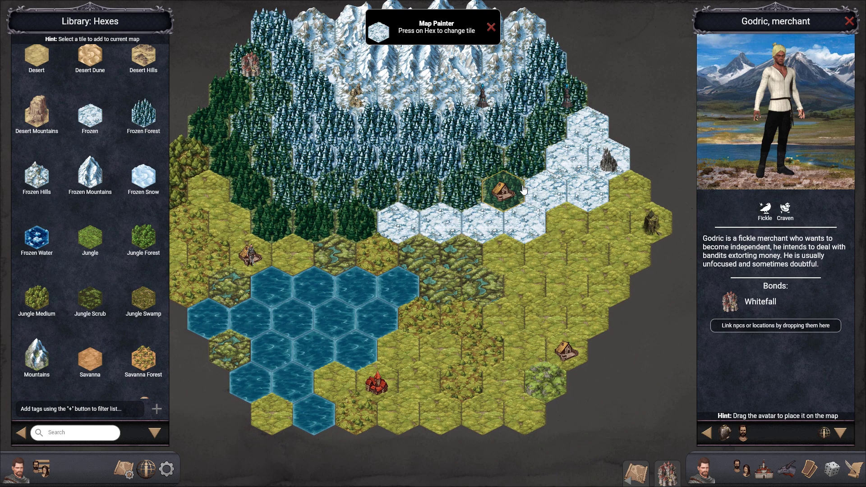
pyautogui.click(521, 188)
# - Vary the frozen strip by repainting six of its hexes, including the hut's, with Frozen Snow
pyautogui.click(144, 178)
pyautogui.click(586, 135)
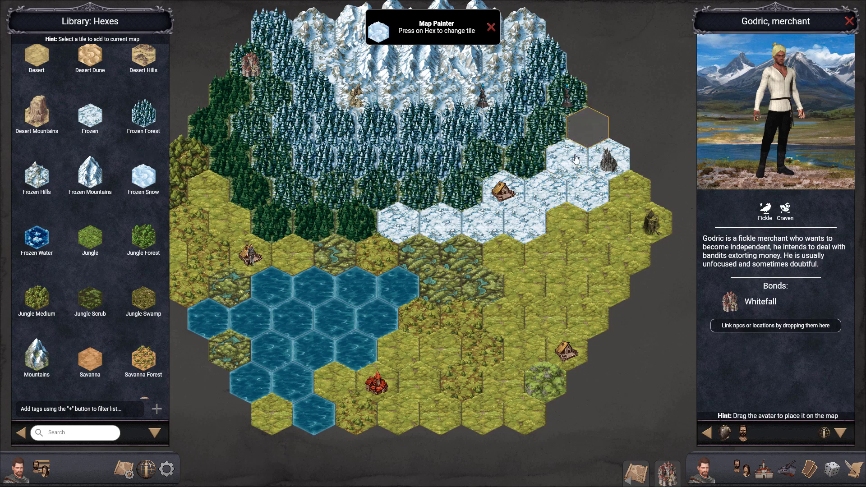
pyautogui.click(479, 228)
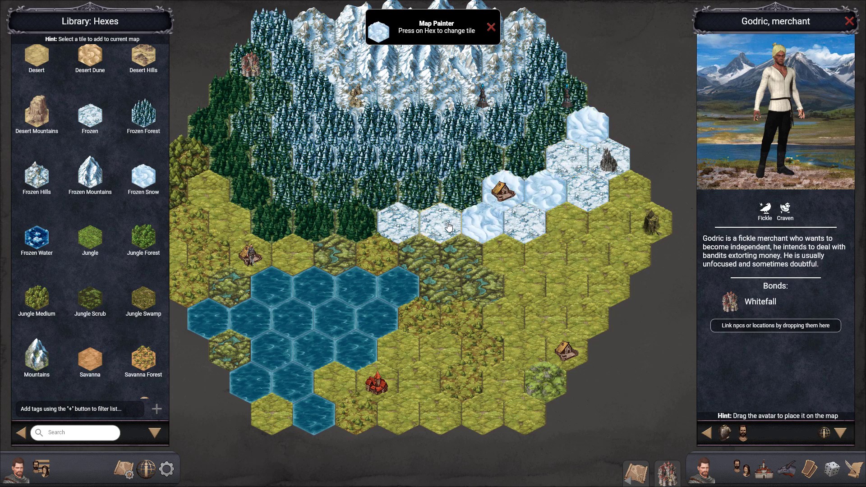
pyautogui.click(443, 229)
pyautogui.click(403, 229)
# - Paint a river of seven lighter Water hexes from the lake's northeastern shore to the map's northeastern edge
pyautogui.moveTo(452, 276); pyautogui.dragTo(455, 352)
pyautogui.scroll(-3, 429, 342)
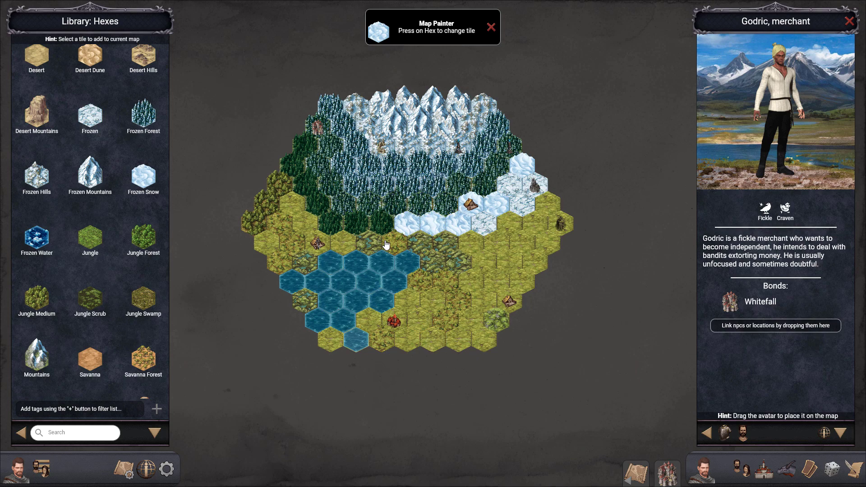
pyautogui.scroll(3, 386, 245)
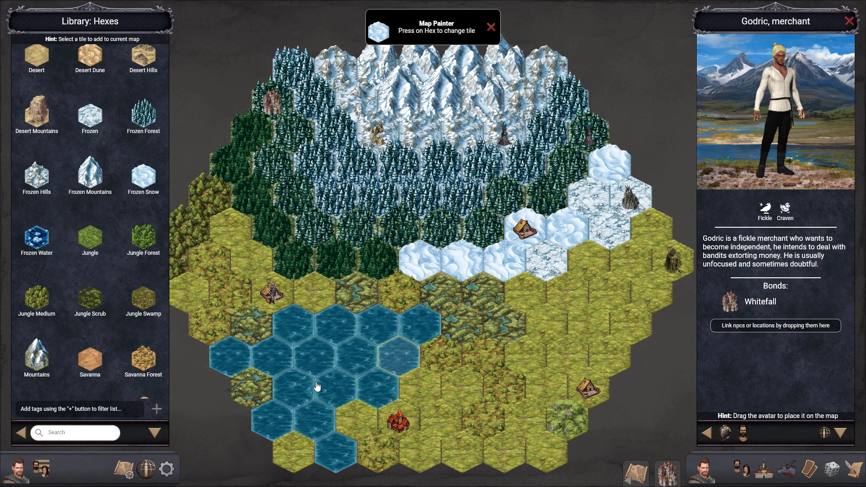
pyautogui.moveTo(476, 305); pyautogui.dragTo(460, 329)
pyautogui.scroll(-4, 100, 312)
pyautogui.scroll(-5, 99, 311)
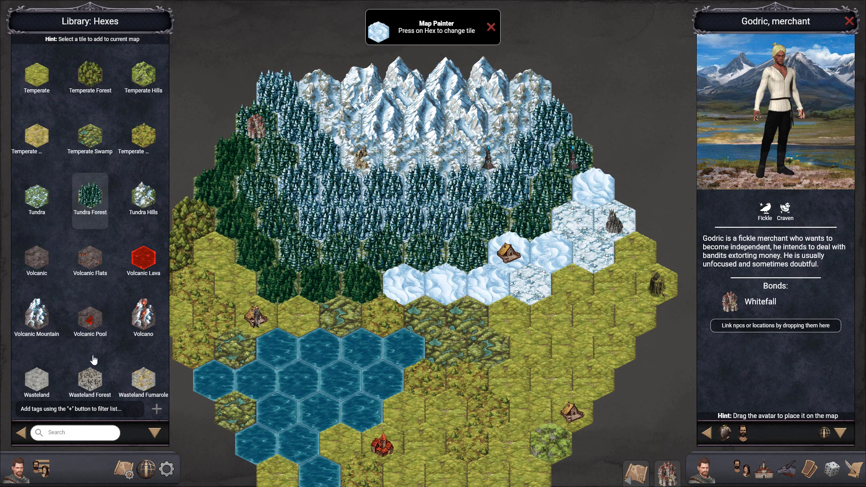
pyautogui.click(37, 368)
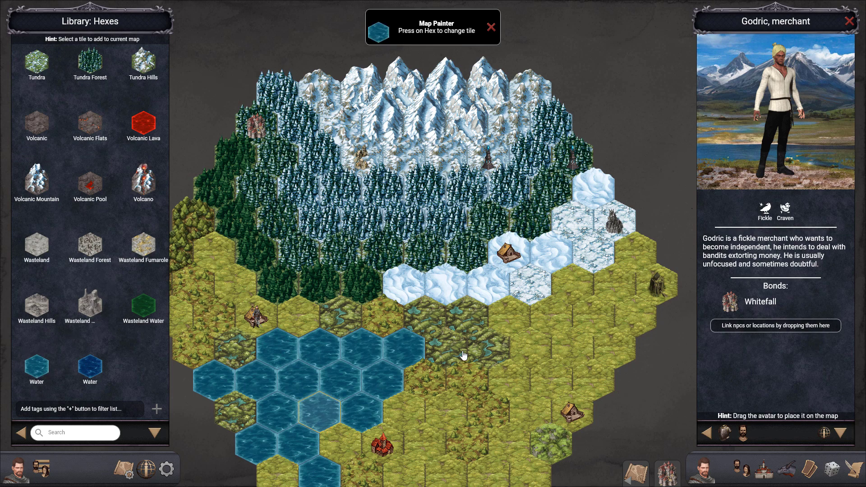
pyautogui.click(463, 322)
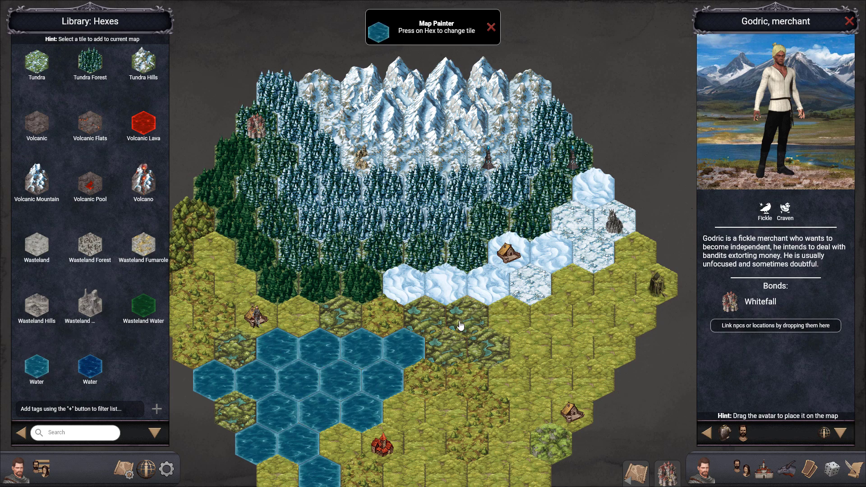
pyautogui.click(434, 330)
pyautogui.moveTo(506, 298)
pyautogui.mouseDown()
pyautogui.moveTo(539, 284)
pyautogui.moveTo(575, 219)
pyautogui.moveTo(602, 198)
pyautogui.mouseUp()
pyautogui.click(601, 199)
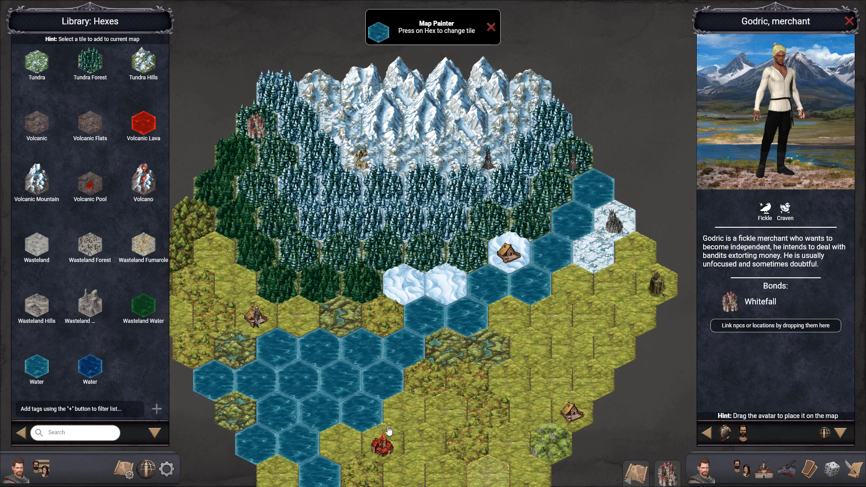
# - Paint a second river of seven Water hexes from the lake's north shore through the forest to the mountains, and stop painting
pyautogui.click(344, 319)
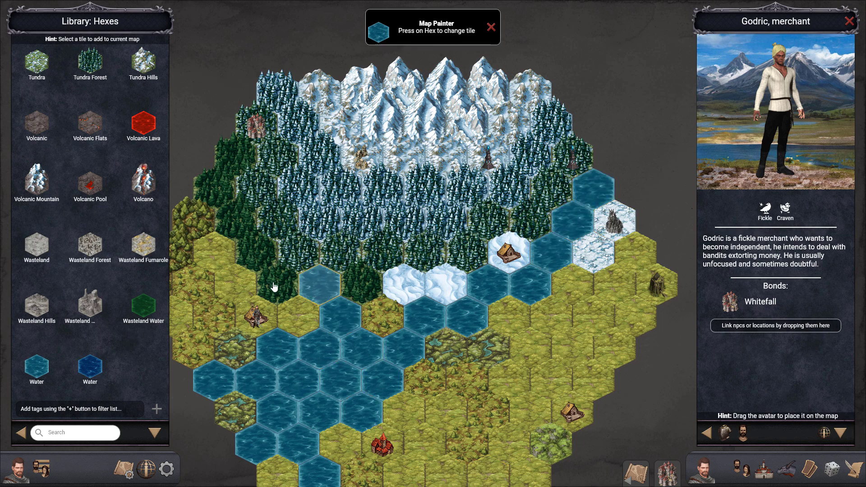
pyautogui.click(278, 218)
pyautogui.click(298, 187)
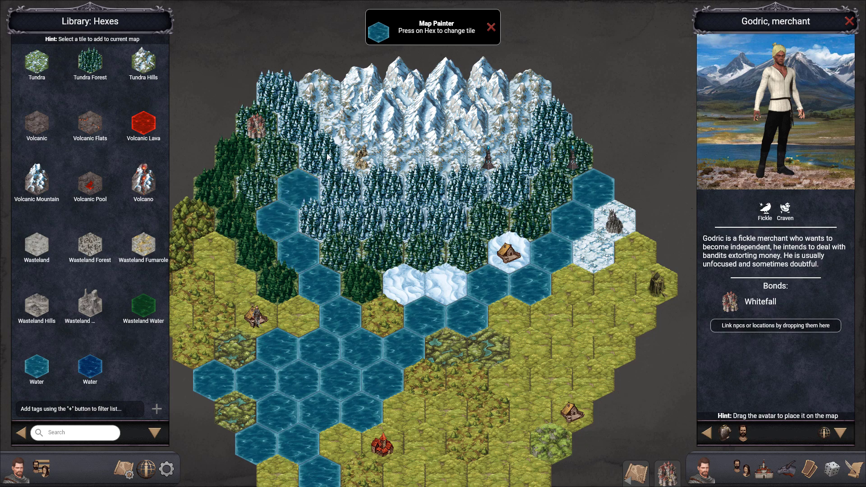
pyautogui.click(319, 155)
pyautogui.click(341, 128)
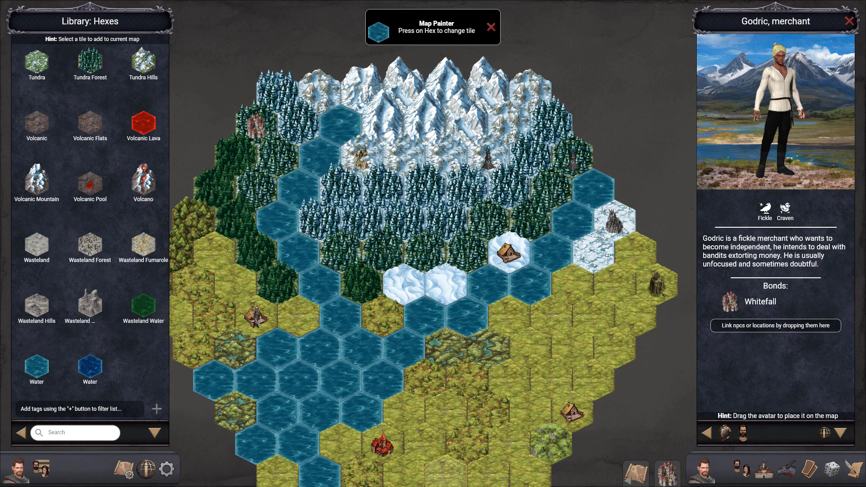
pyautogui.scroll(-3, 418, 483)
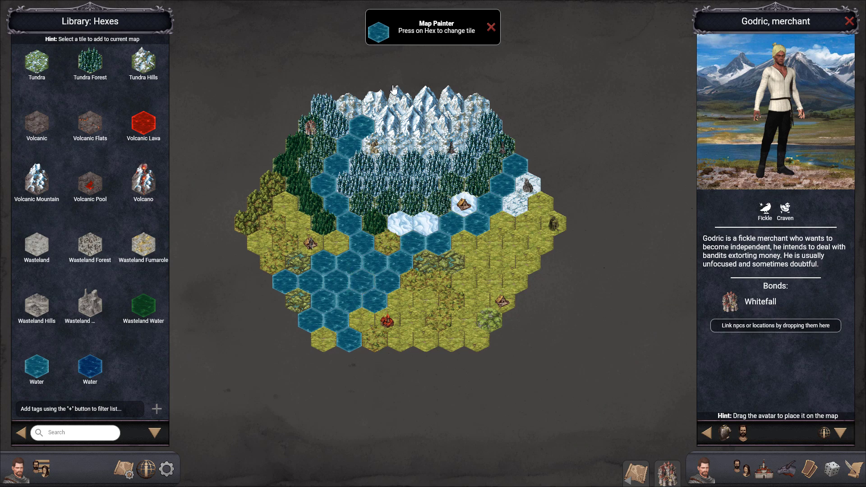
pyautogui.click(491, 27)
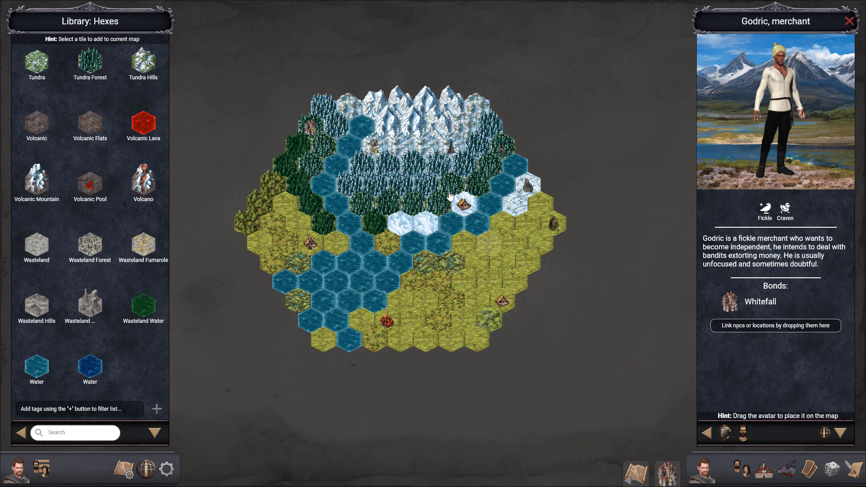
# - Relocate the ruin eastward in the frozen hills, the tower between the rivers, the hut to the southern riverbank, and Whitefall to the lake's east shore
pyautogui.scroll(2, 450, 195)
pyautogui.moveTo(332, 135); pyautogui.dragTo(511, 308)
pyautogui.moveTo(422, 164); pyautogui.dragTo(370, 124)
pyautogui.moveTo(460, 127); pyautogui.dragTo(417, 185)
pyautogui.moveTo(476, 219); pyautogui.dragTo(484, 281)
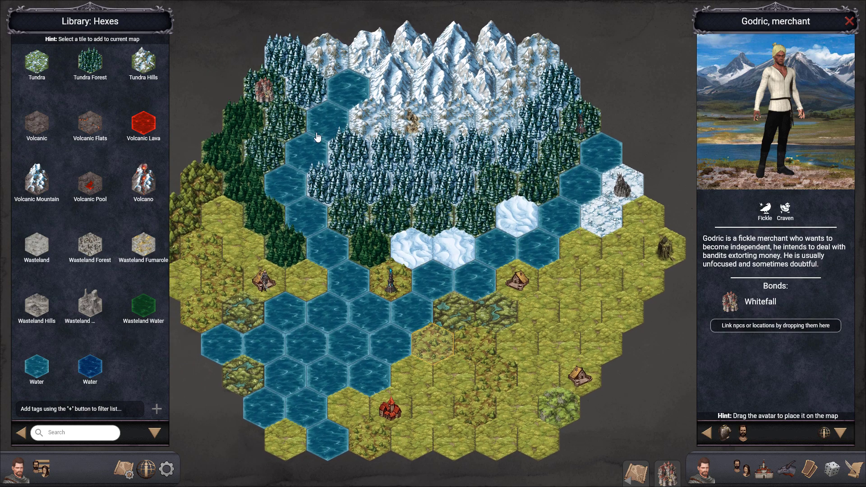
pyautogui.moveTo(263, 93); pyautogui.dragTo(431, 350)
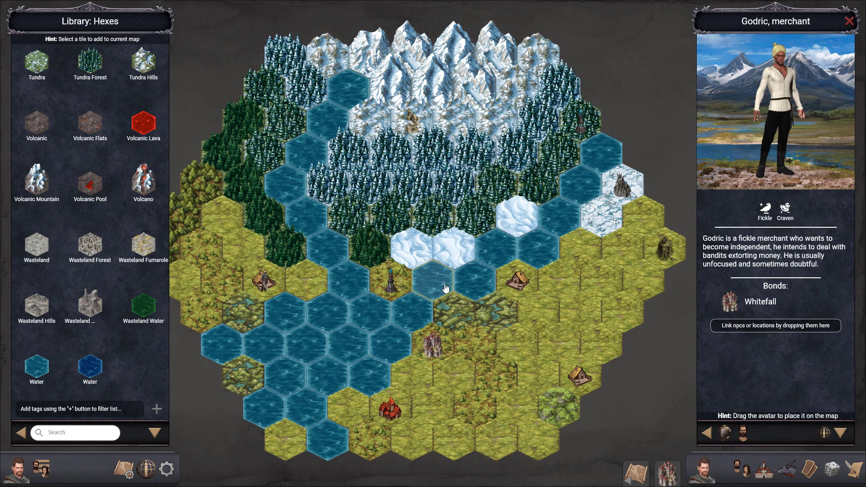
pyautogui.moveTo(430, 282); pyautogui.dragTo(449, 286)
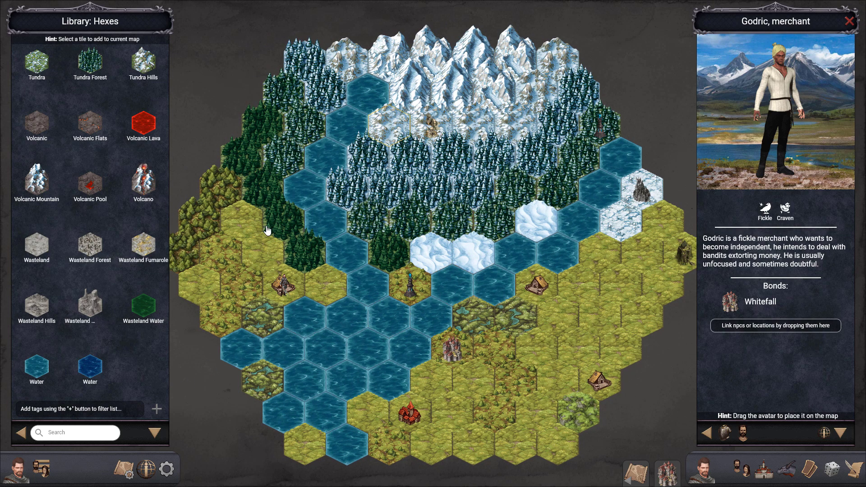
# - Paint a cluster of three Volcano hexes along the map's western edge
pyautogui.scroll(1, 90, 194)
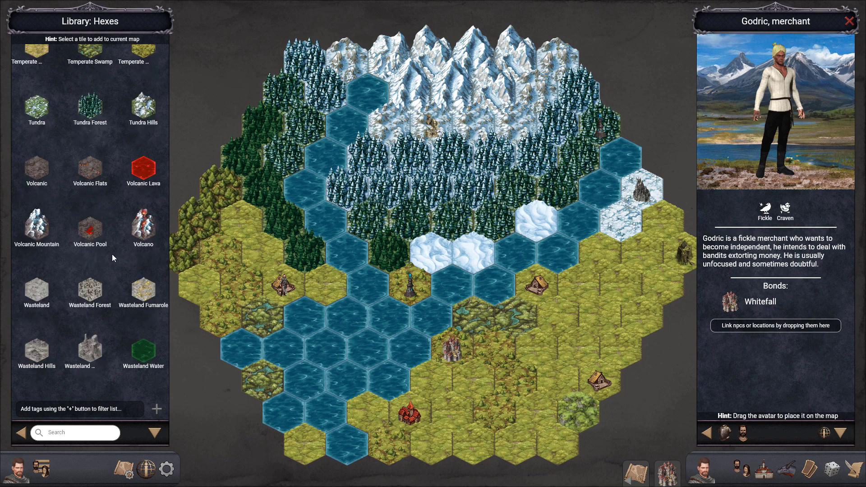
pyautogui.click(149, 223)
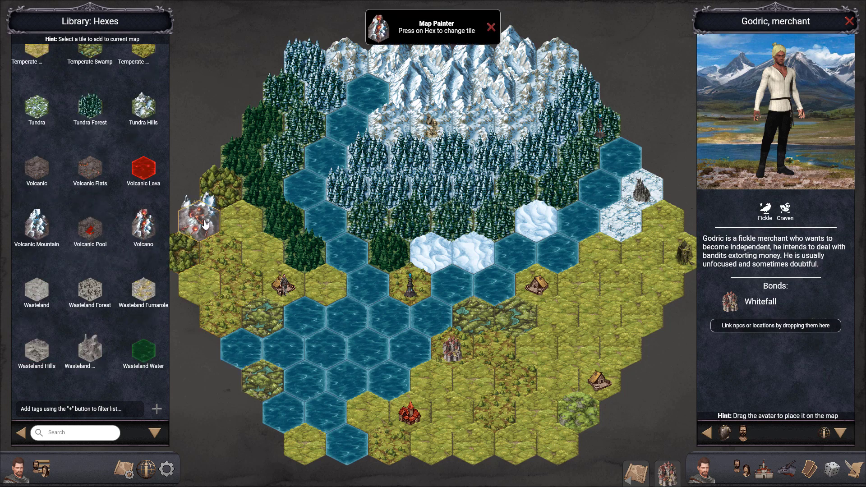
pyautogui.click(200, 289)
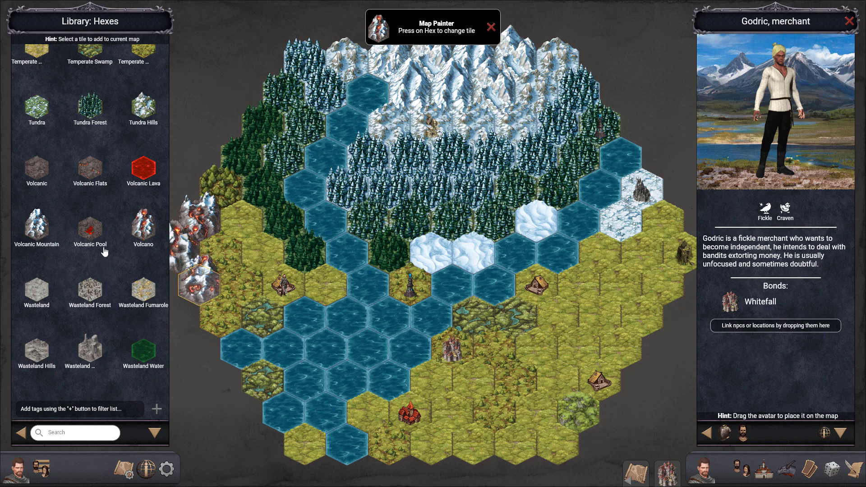
# - Border the volcanoes' inner side with five Volcanic Flats hexes, and add two Volcanic Pool hexes just east of the flats
pyautogui.click(92, 174)
pyautogui.click(238, 229)
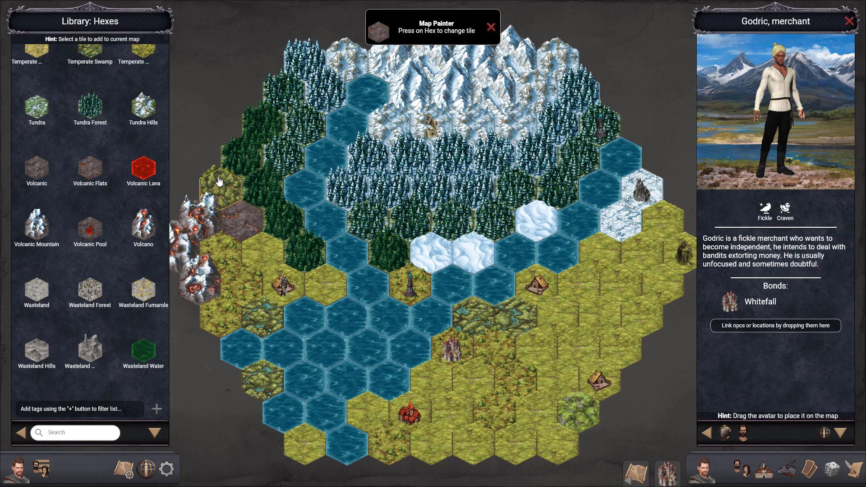
pyautogui.click(222, 260)
pyautogui.click(232, 293)
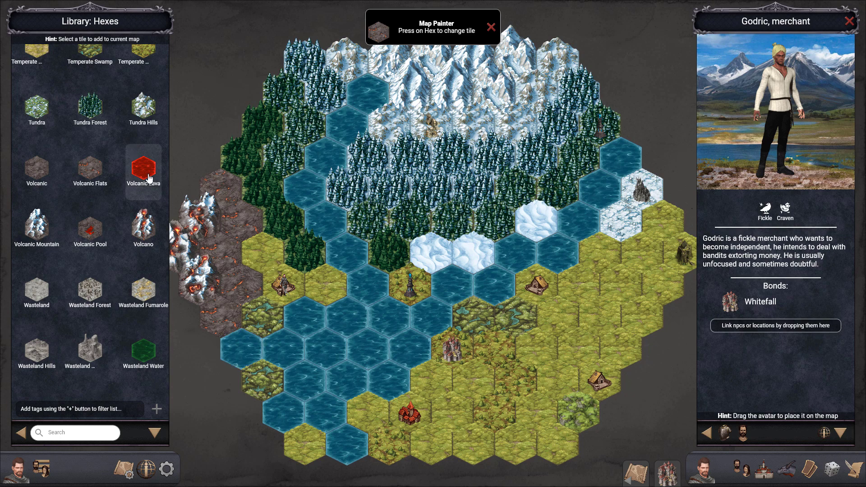
pyautogui.click(90, 228)
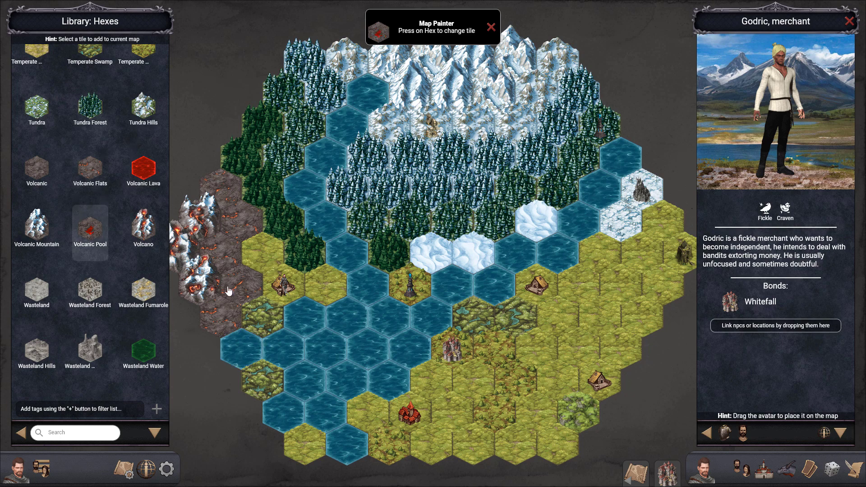
pyautogui.click(262, 255)
pyautogui.click(263, 313)
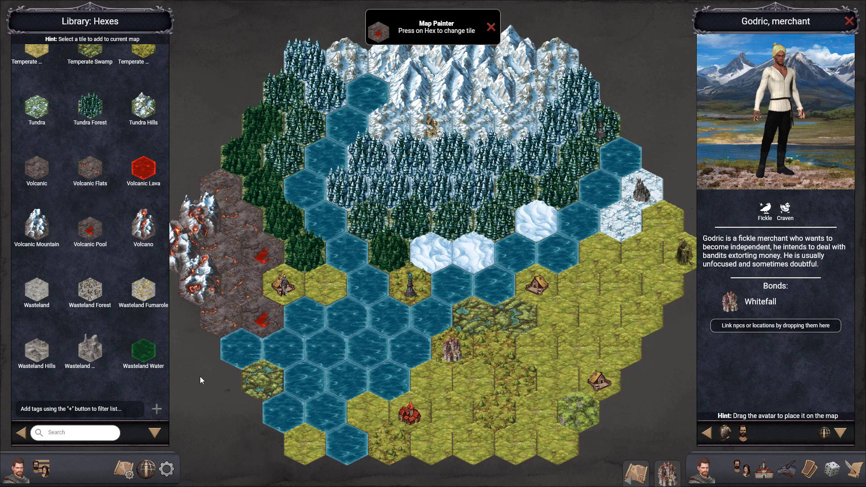
# - Replace the northernmost Volcanic Flats hex with Temperate terrain
pyautogui.moveTo(184, 330); pyautogui.dragTo(234, 317)
pyautogui.scroll(11, 146, 315)
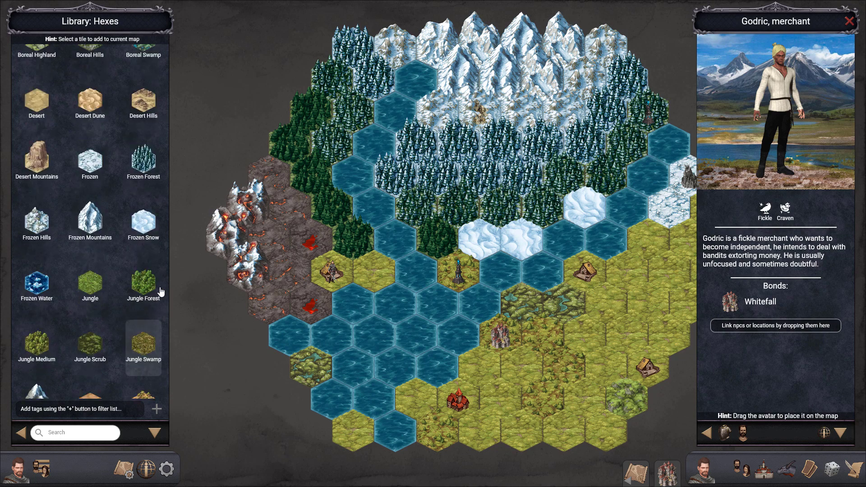
pyautogui.scroll(2, 160, 292)
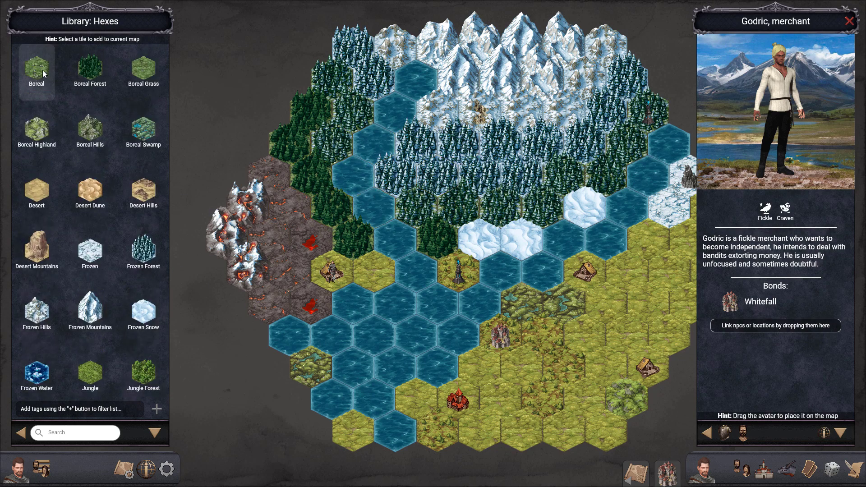
pyautogui.scroll(-5, 88, 289)
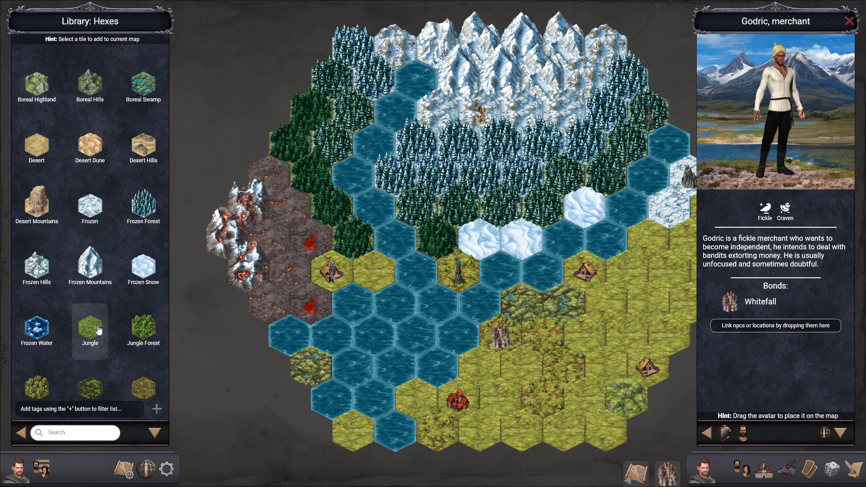
pyautogui.scroll(-2, 98, 329)
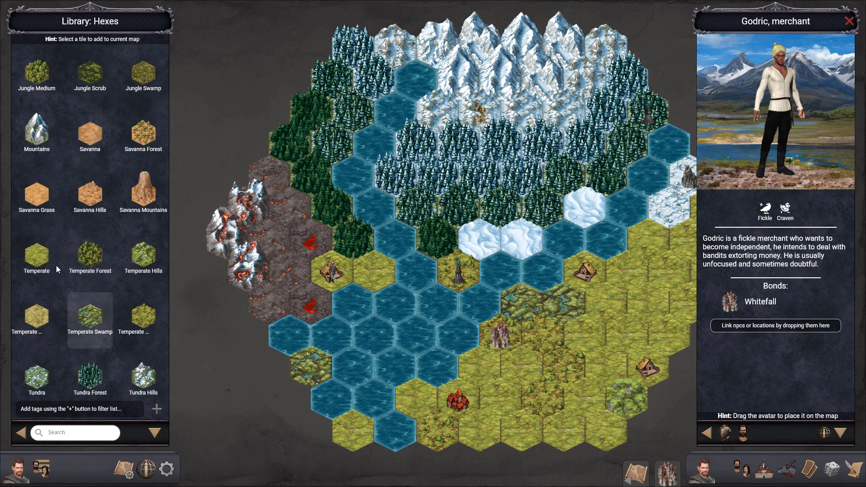
pyautogui.click(47, 266)
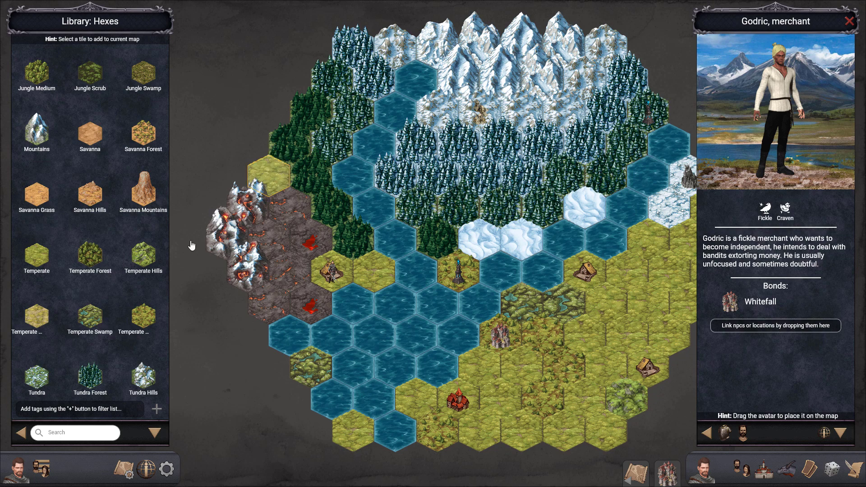
# - Replace the adjoining flats and northern lava pool with Temperate Forest, and the northern volcano and the flats hex southeast of it with Temperate
pyautogui.click(145, 255)
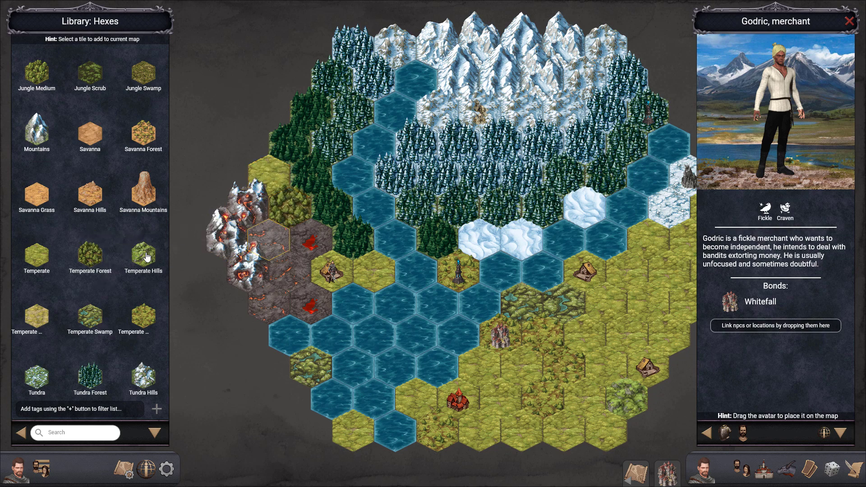
pyautogui.click(314, 243)
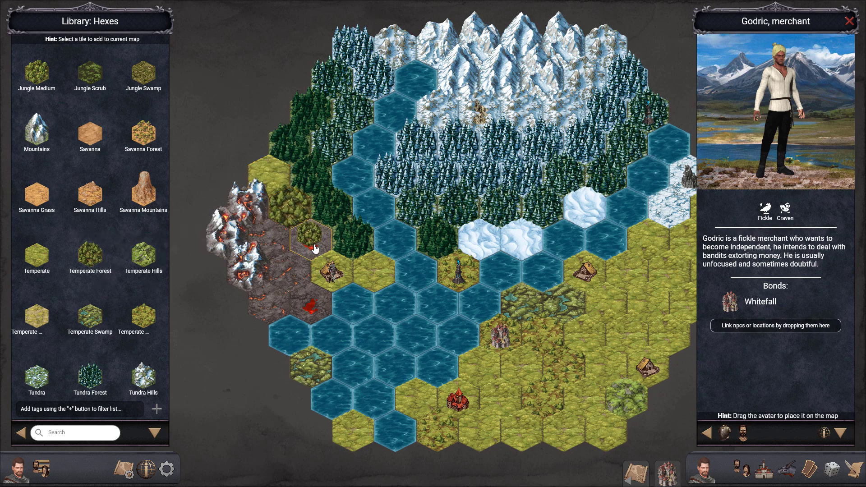
pyautogui.click(46, 260)
pyautogui.click(248, 204)
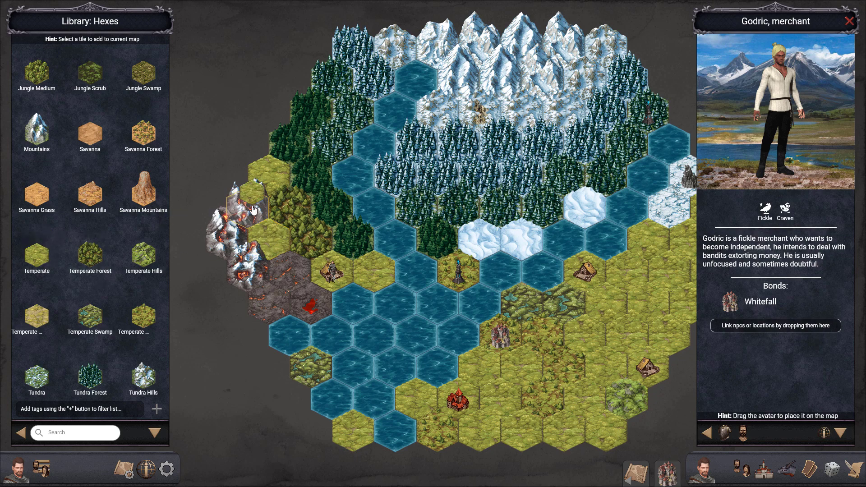
# - Replace the southernmost flats hex and the remaining lava pool with Temperate Swamp, and the last Volcanic Flats hex with Temperate
pyautogui.click(89, 315)
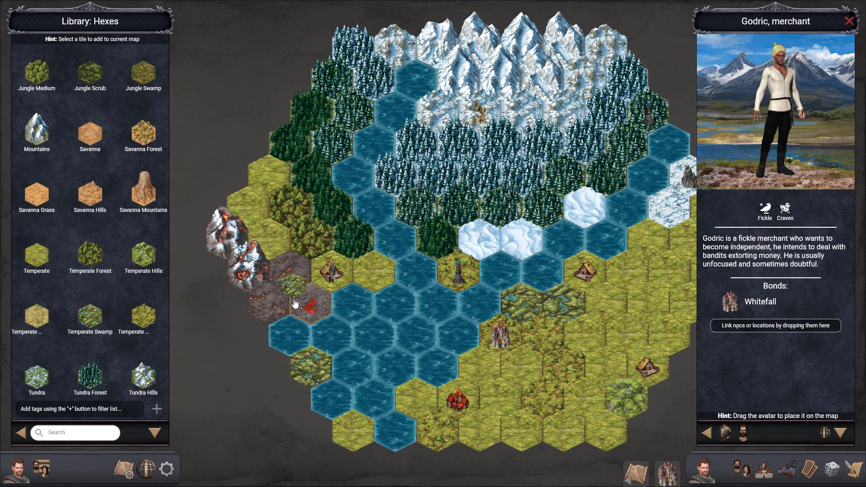
pyautogui.click(308, 300)
pyautogui.click(273, 302)
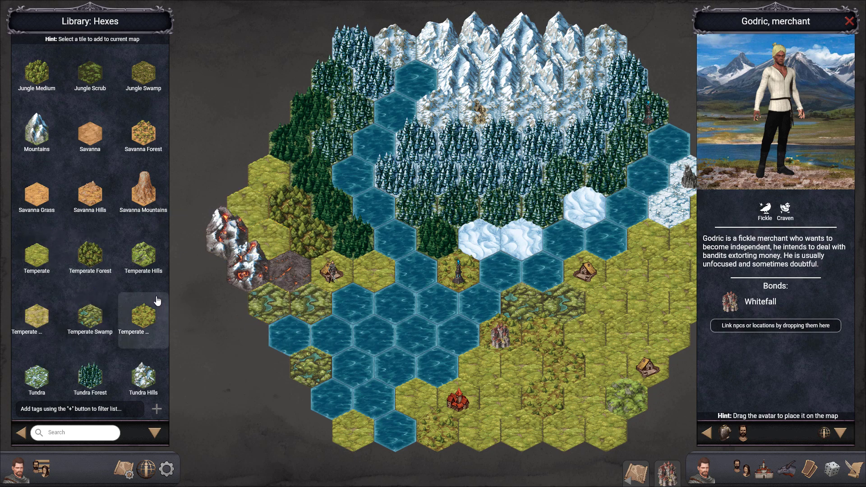
pyautogui.click(37, 255)
pyautogui.click(293, 270)
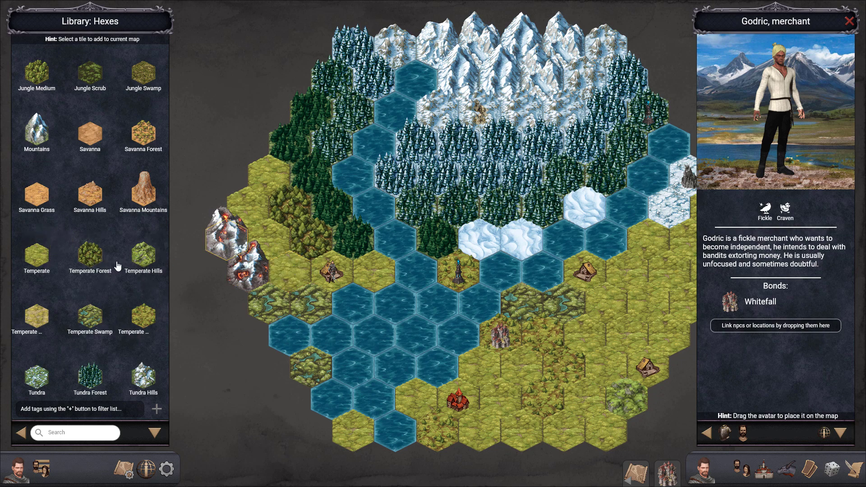
# - Replace the two remaining Volcano hexes on the western edge with Temperate Forest
pyautogui.click(90, 255)
pyautogui.click(220, 239)
pyautogui.click(90, 254)
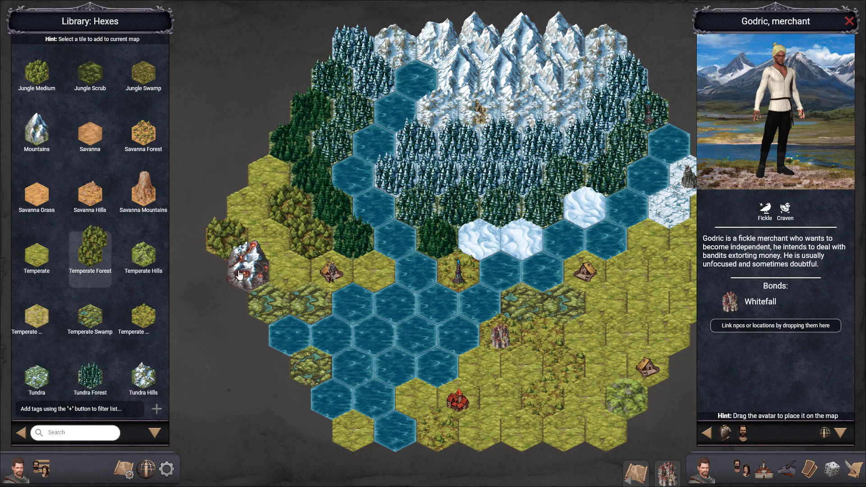
pyautogui.click(246, 266)
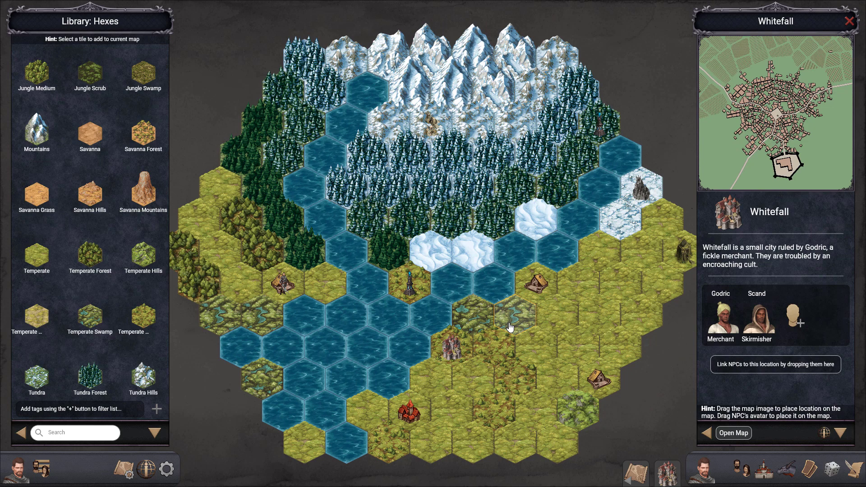
pyautogui.moveTo(444, 274)
pyautogui.mouseDown()
pyautogui.moveTo(471, 290)
pyautogui.moveTo(456, 287)
pyautogui.moveTo(456, 271)
pyautogui.mouseUp()
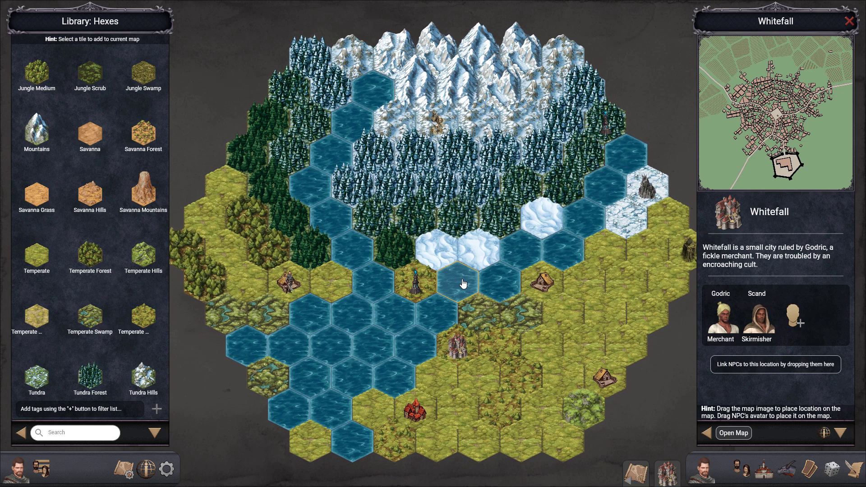